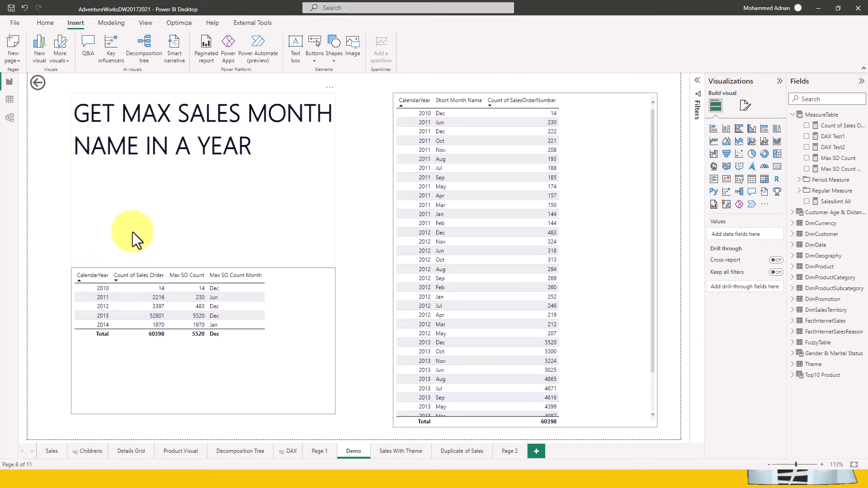
- Browse the DimDate and FactInternetSales rows in Data view, then show the model relationship diagram
click(9, 99)
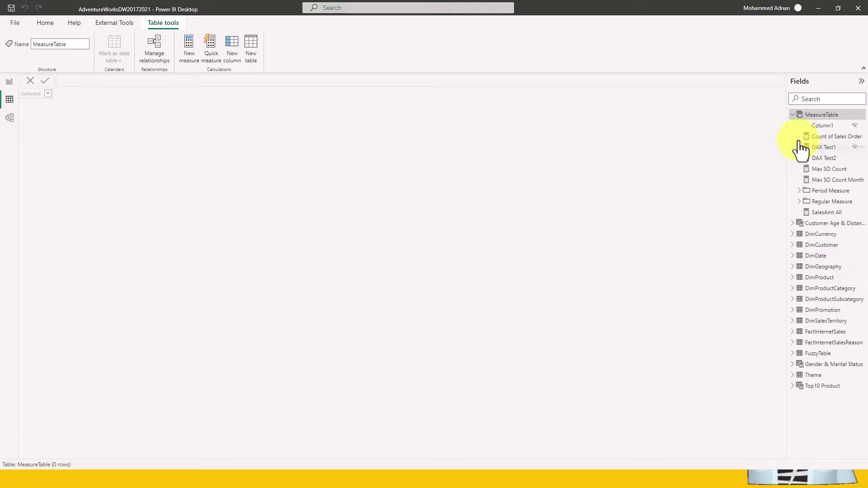
click(792, 115)
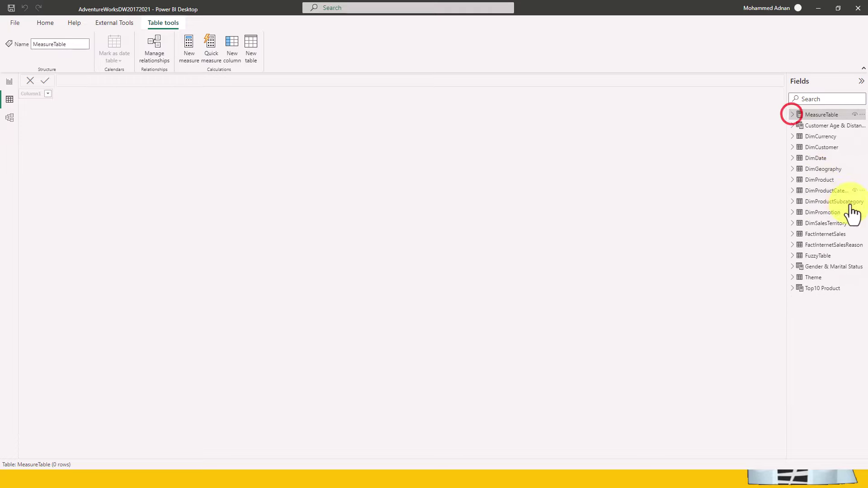
click(816, 158)
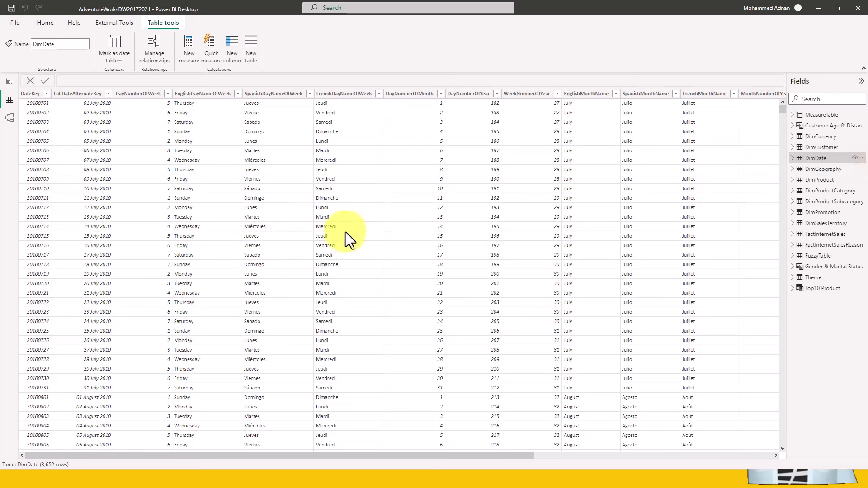
click(824, 234)
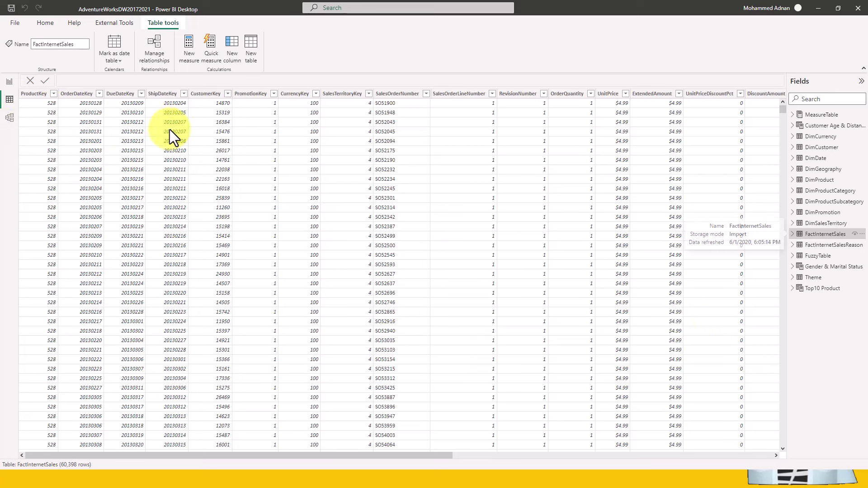
click(10, 119)
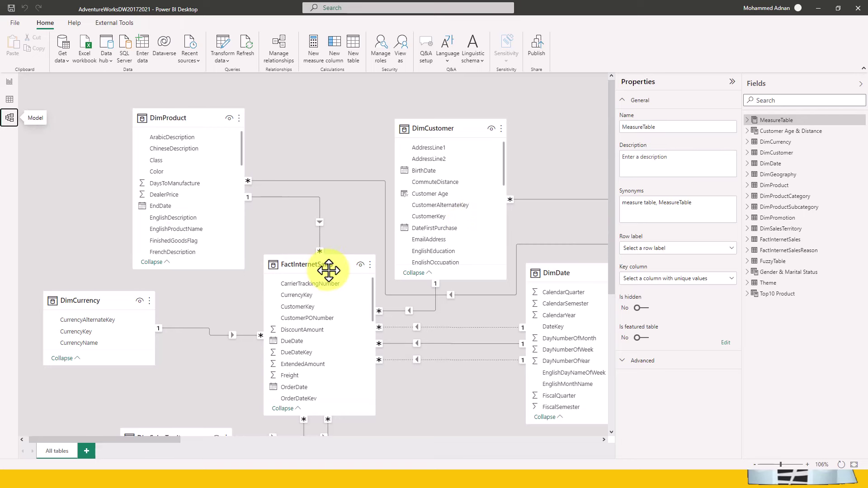
- Scroll the relationship diagram, then view FactInternetSales' 60,398 rows in Data view
scroll(330, 267, down, 3)
scroll(443, 316, down, 2)
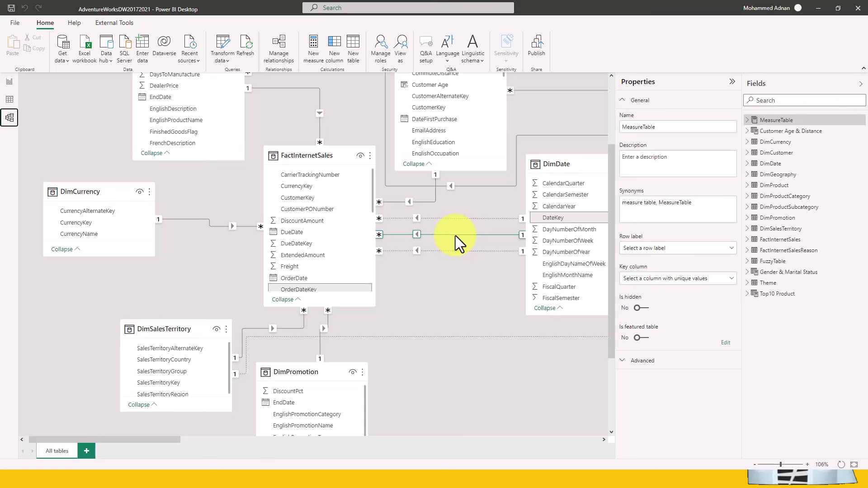
click(11, 100)
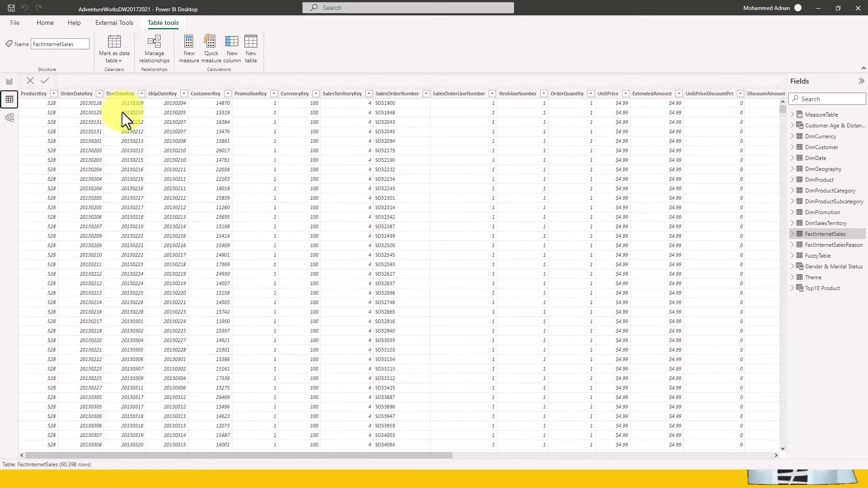
- On the Demo report page, select the yearly summary table and the year-by-month order count table
click(9, 82)
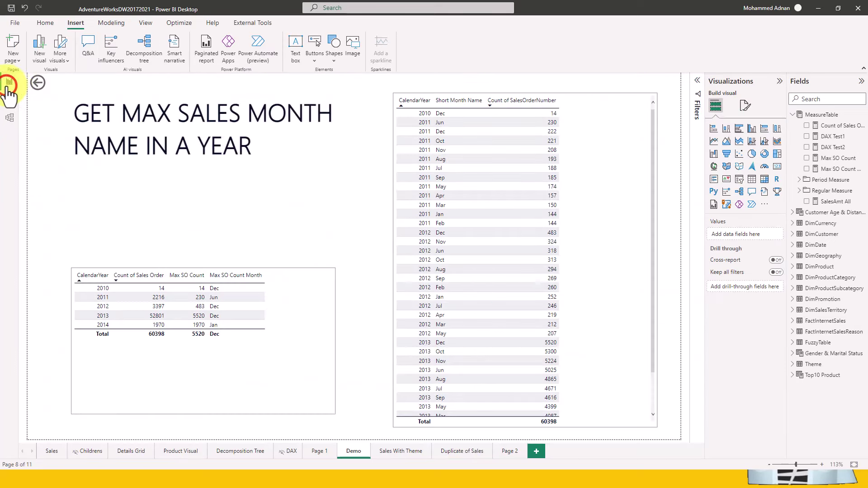
click(291, 317)
click(590, 123)
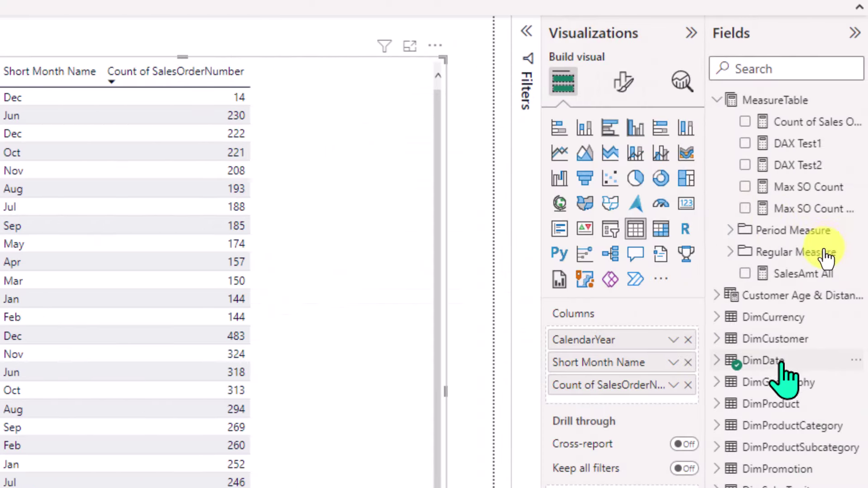
- Expand DimDate and FactInternetSales in the Fields pane and scroll through the table
click(718, 361)
click(718, 361)
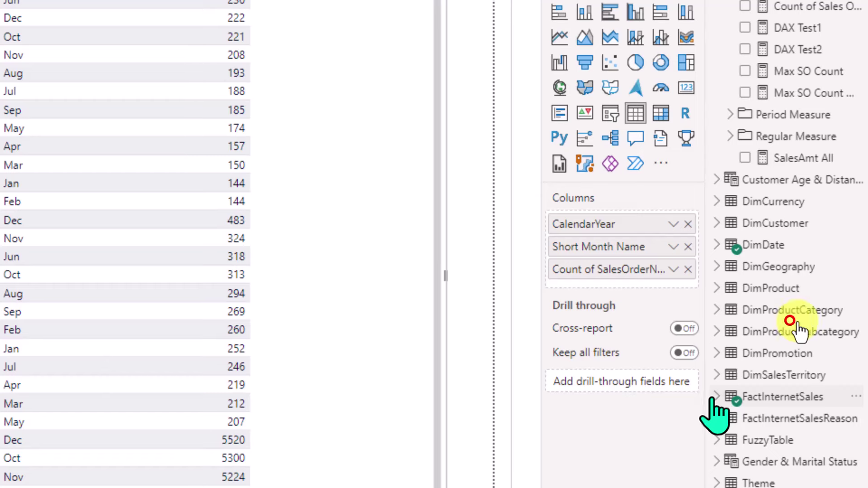
click(716, 398)
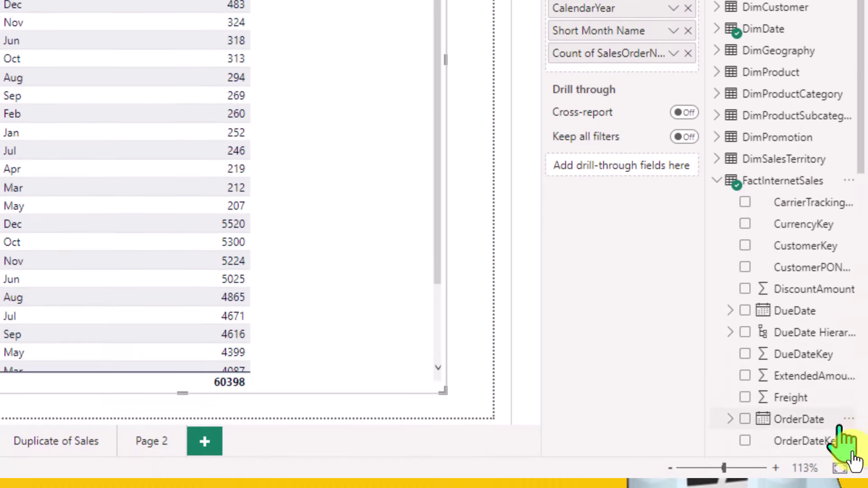
scroll(833, 461, down, 8)
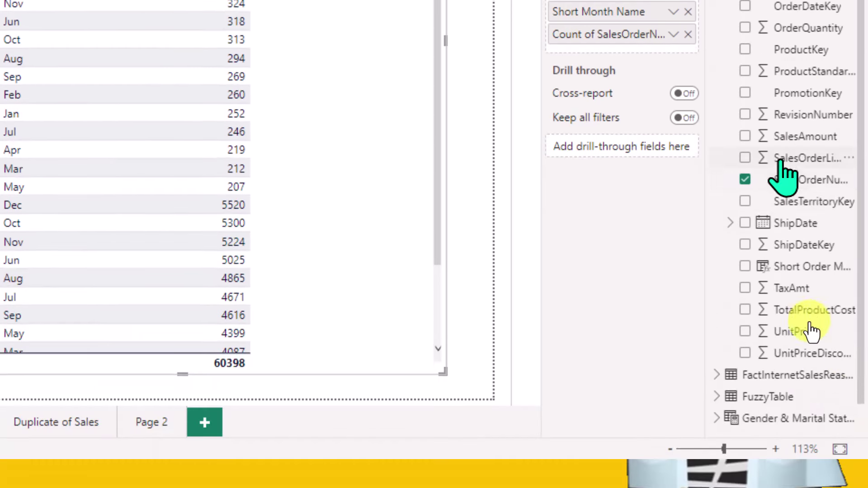
scroll(769, 316, up, 8)
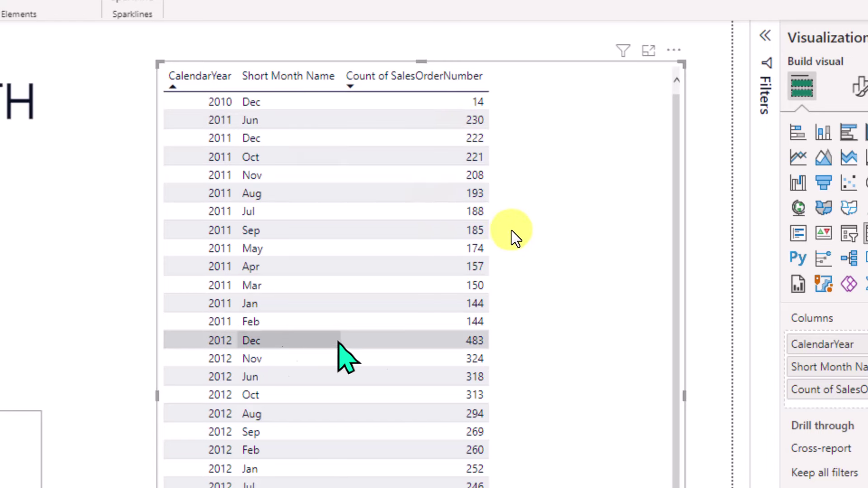
scroll(454, 346, down, 4)
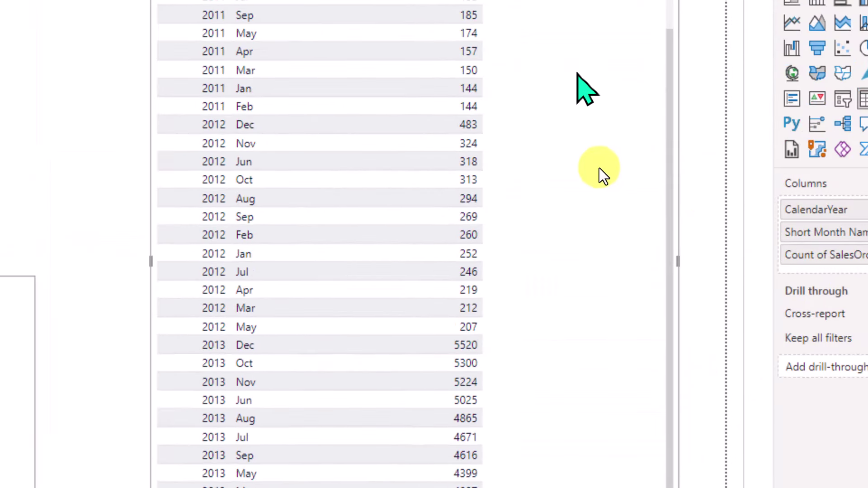
scroll(520, 131, up, 3)
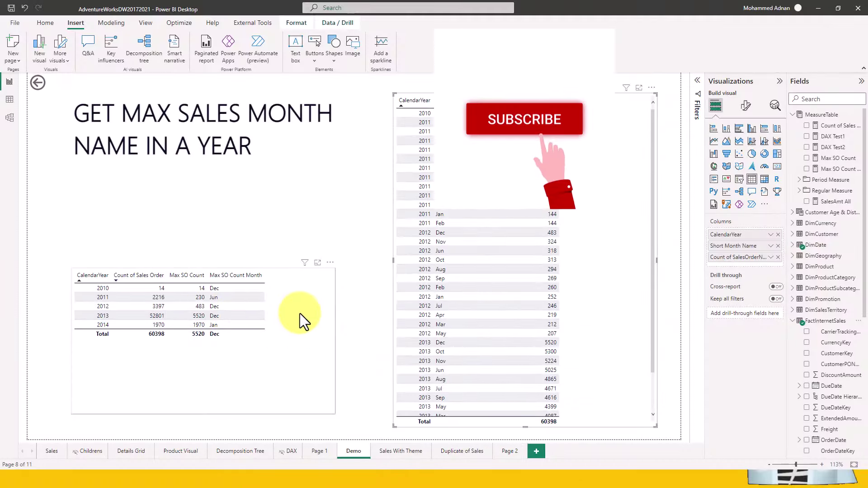
- With the yearly table selected, display the Count of Sales Order formula, then Max SO Count's
click(300, 313)
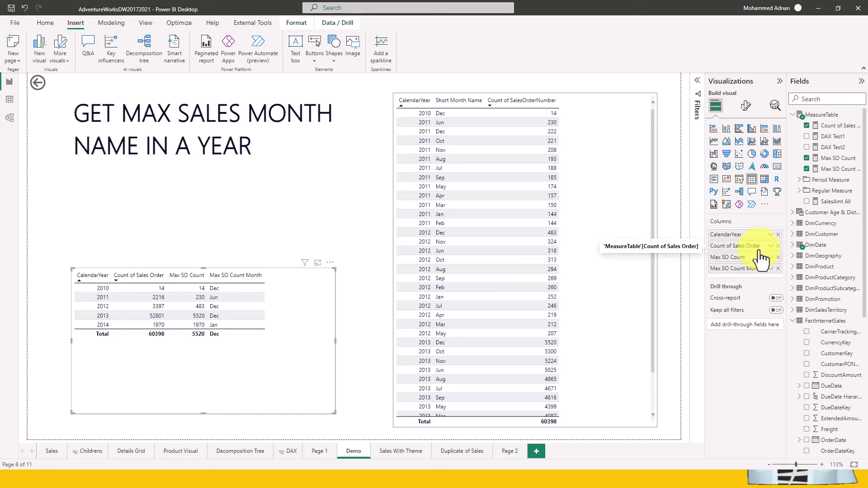
click(837, 121)
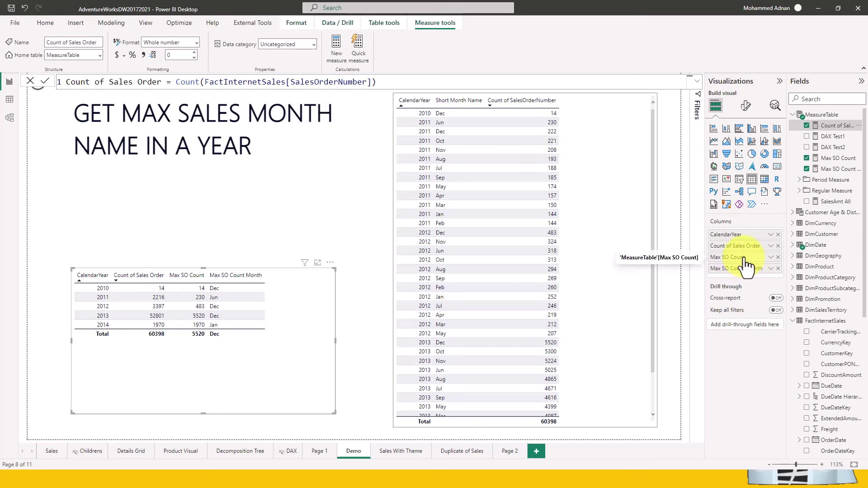
click(828, 159)
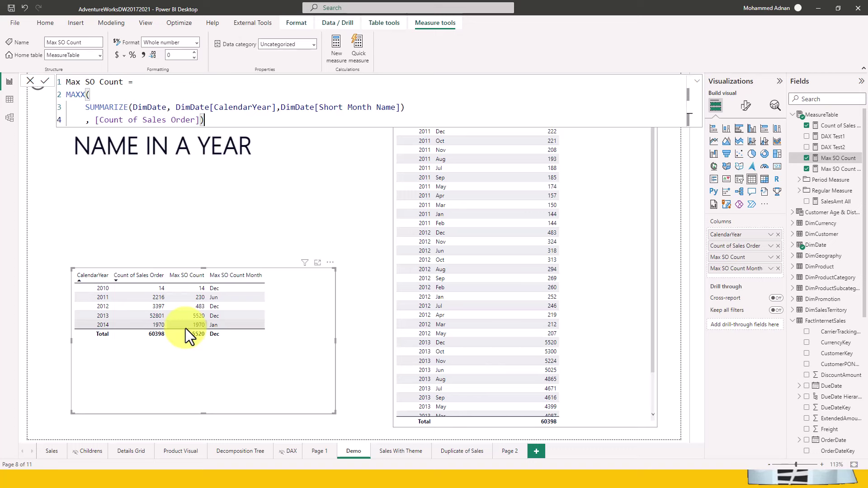
- On DAX Guide, filter functions to Power BI and list them grouped by category
key(alt+Tab)
key(alt+Tab)
key(alt+Tab)
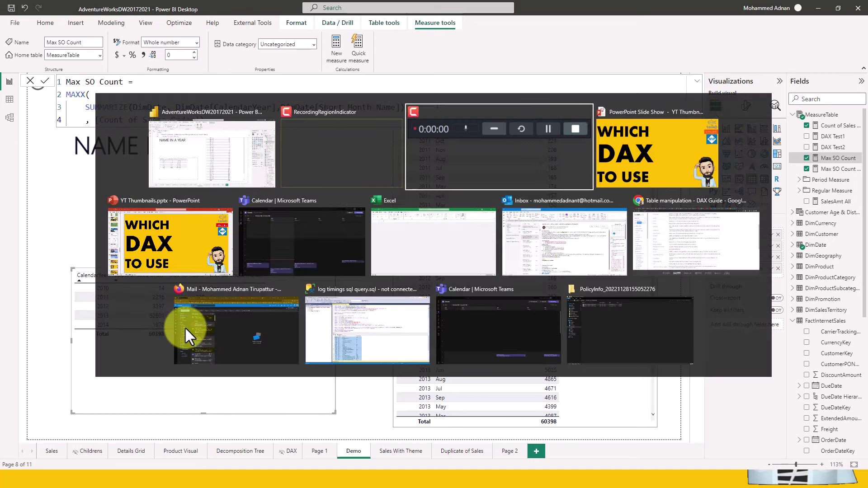
key(alt+Tab)
key(alt+Tab)
key(alt+Tab)
key(alt+Tab)
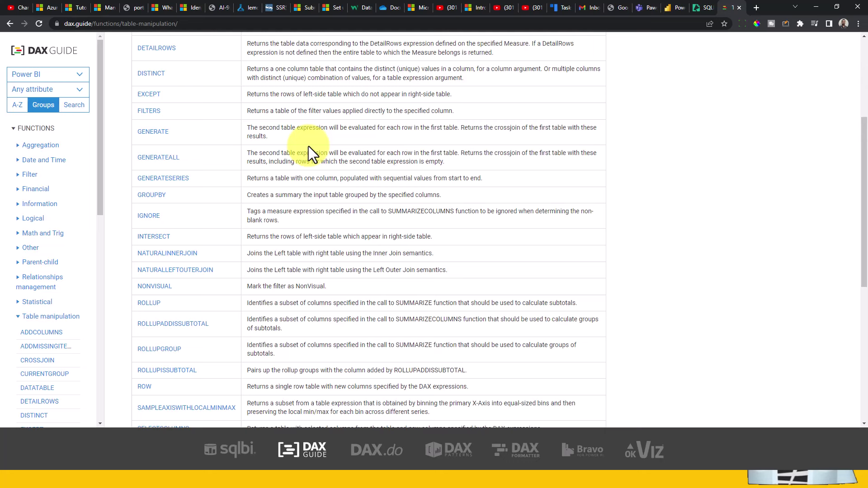
click(53, 74)
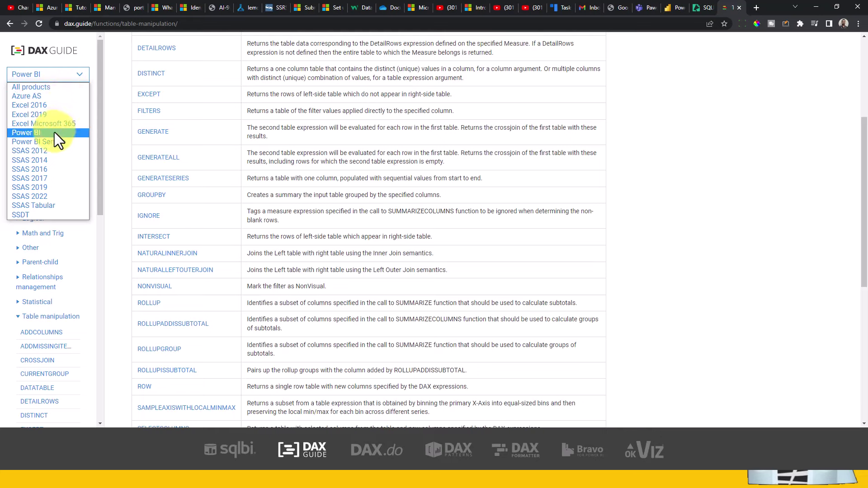
click(54, 132)
click(62, 89)
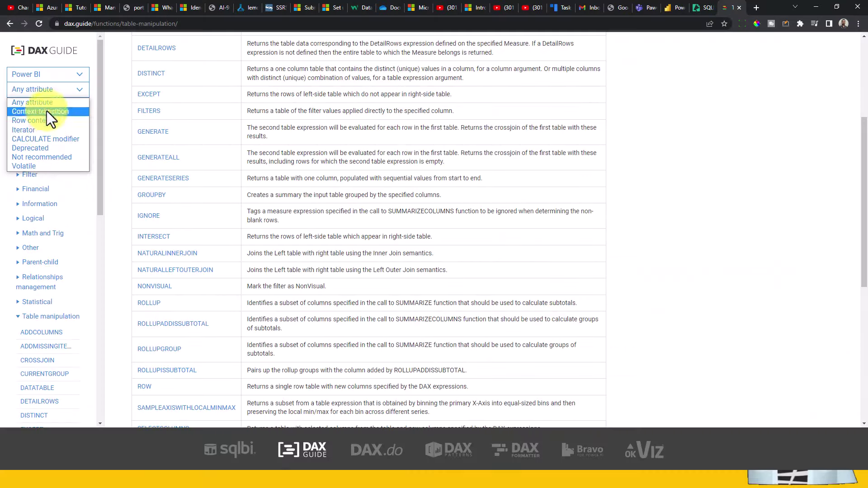
click(58, 89)
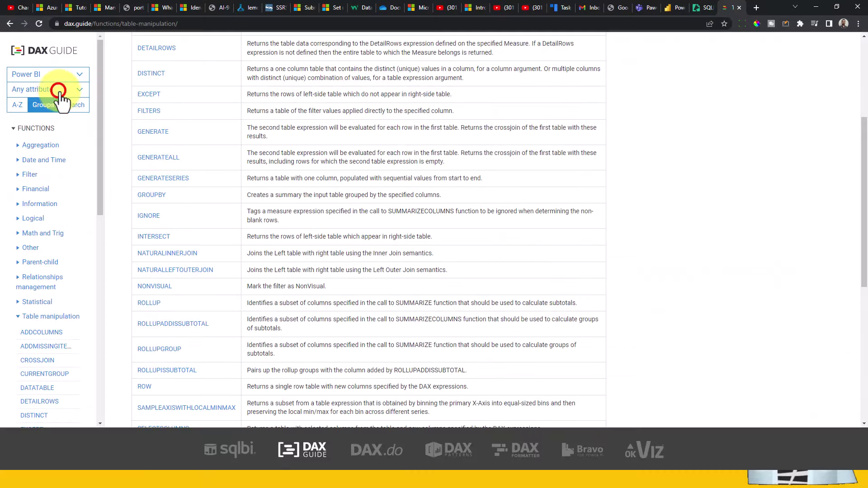
click(17, 108)
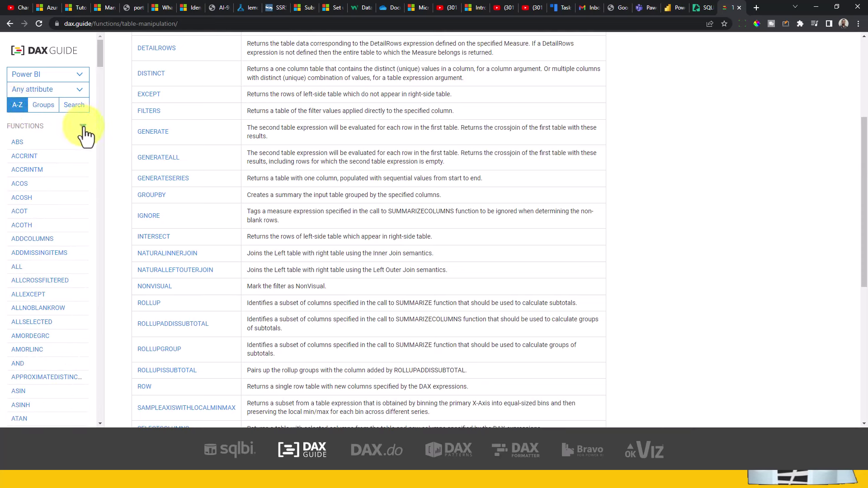
click(44, 109)
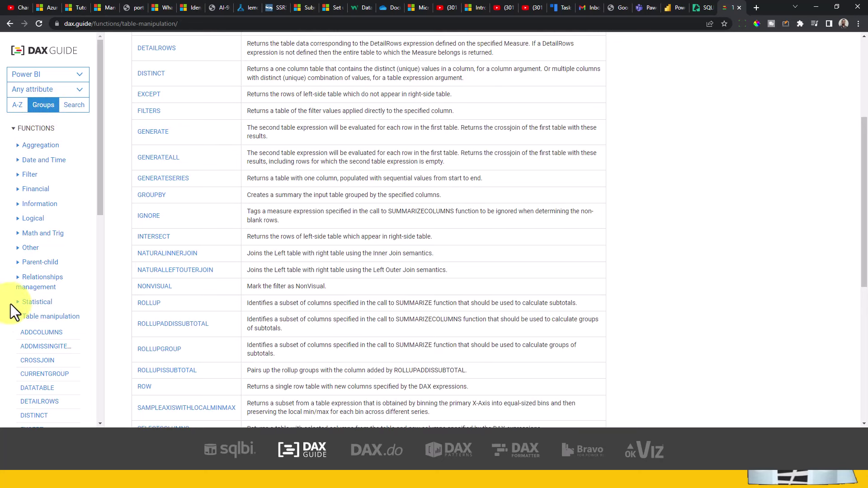
- Read the Table manipulation group, scrolling to SUMMARIZE and TOPN, then return to Power BI
click(19, 318)
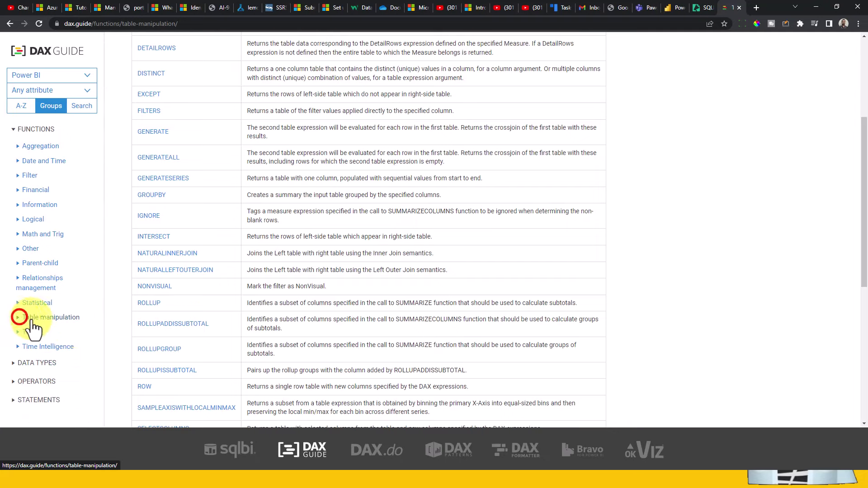
click(18, 319)
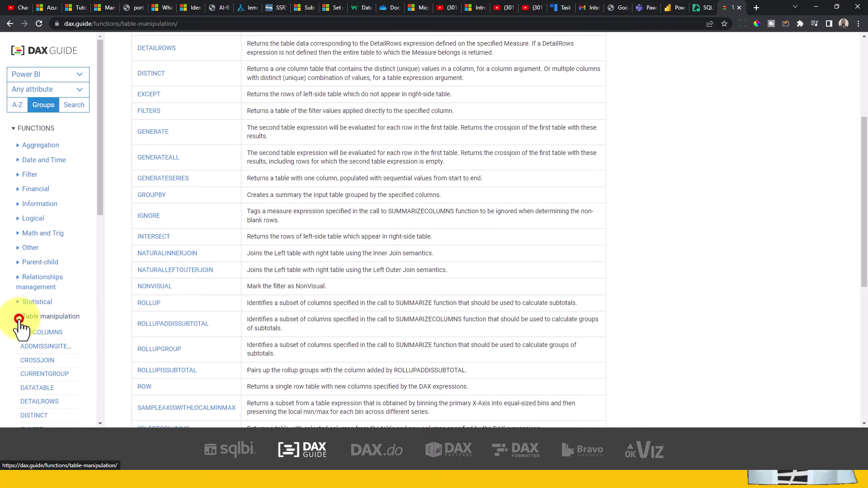
click(19, 318)
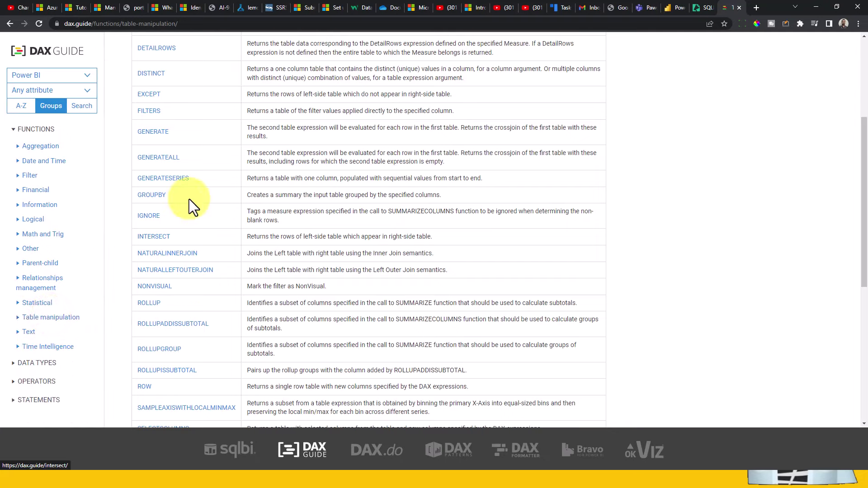
scroll(189, 199, up, 4)
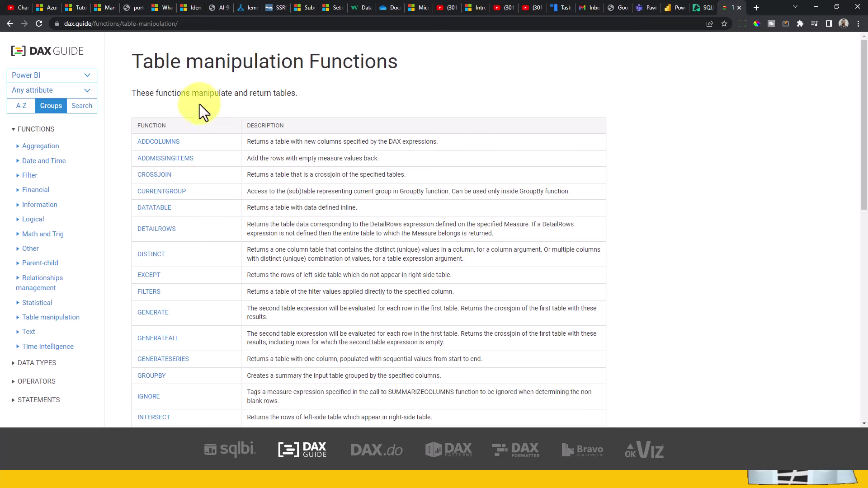
drag(132, 93, 305, 94)
click(338, 106)
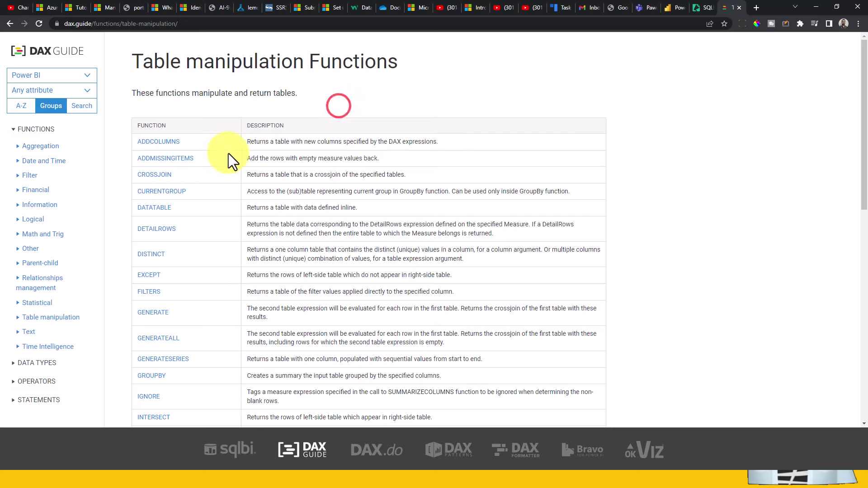
scroll(228, 156, down, 6)
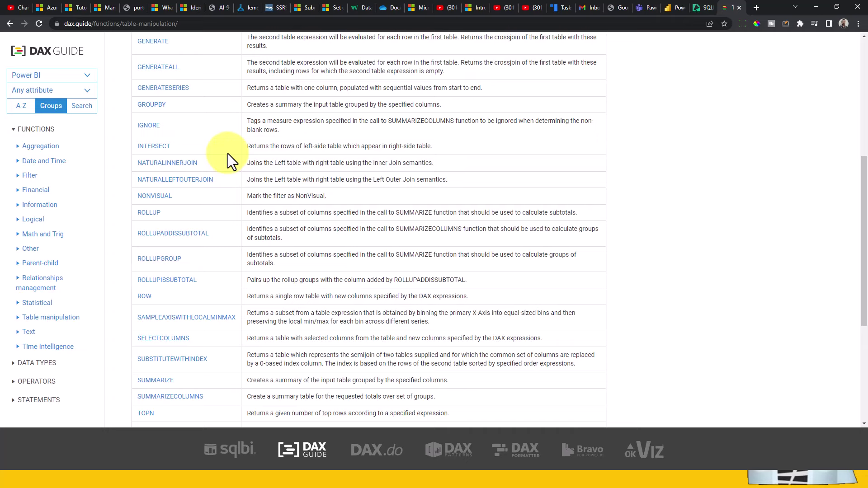
scroll(209, 288, down, 2)
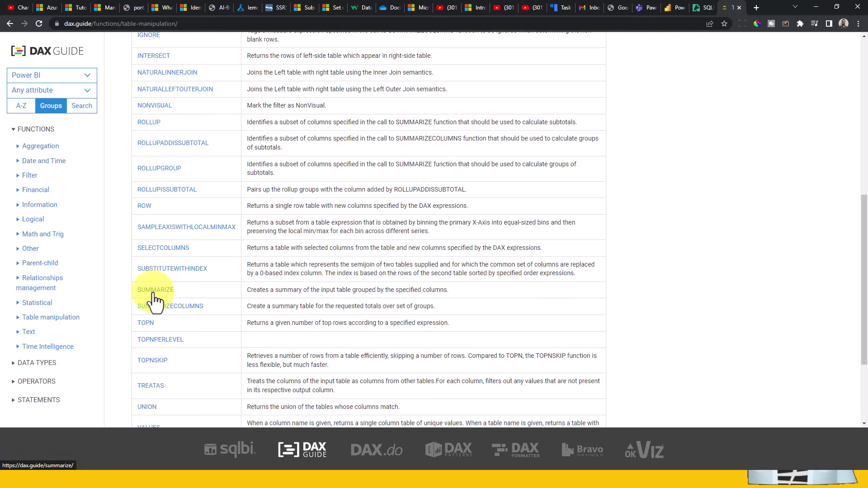
key(alt+Tab)
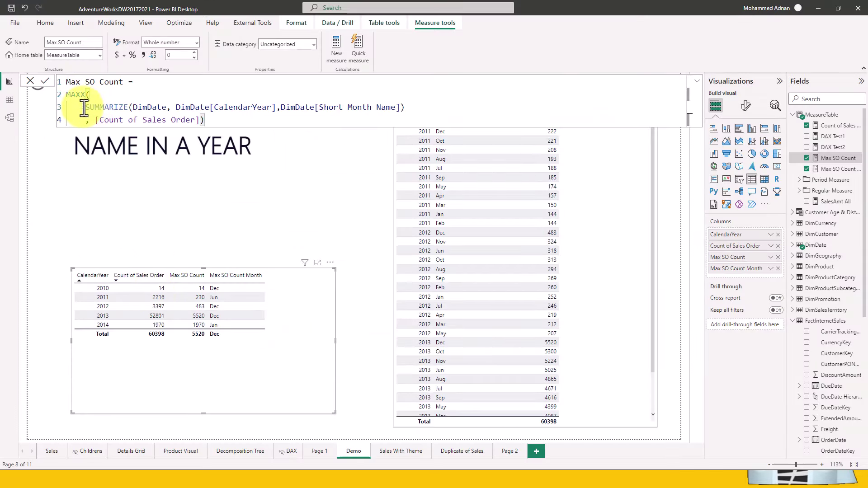
- Walk through SUMMARIZE's DimDate, CalendarYear and Short Month Name arguments and the surrounding MAXX
drag(85, 107, 104, 107)
click(132, 108)
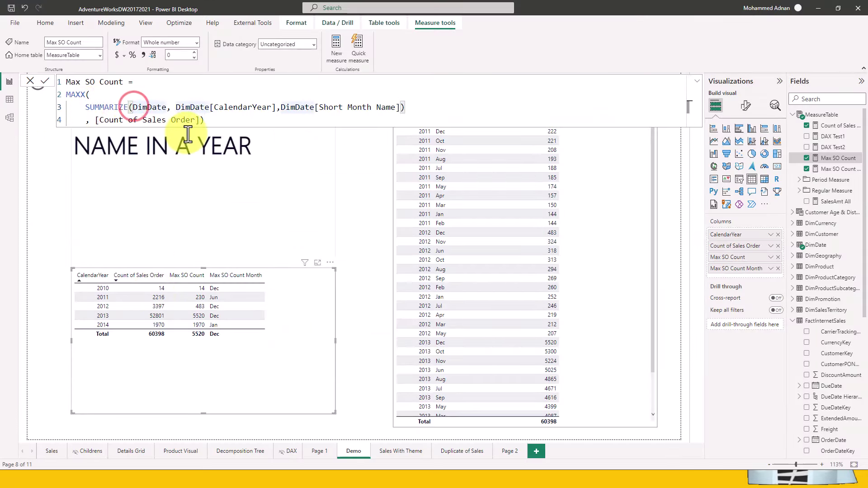
key(ctrl+space)
key(Tab)
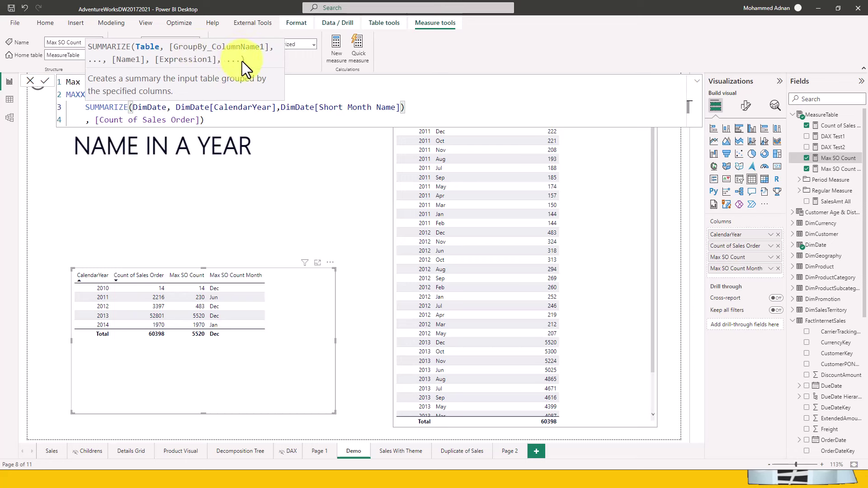
click(146, 109)
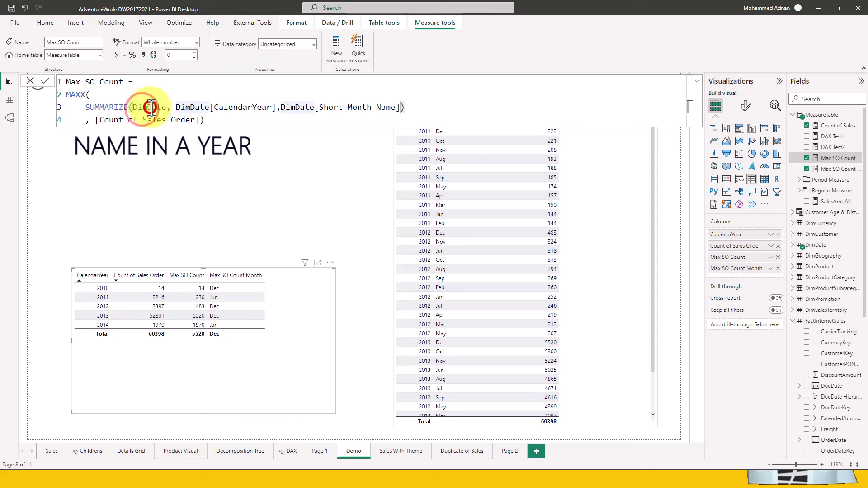
click(244, 109)
click(352, 107)
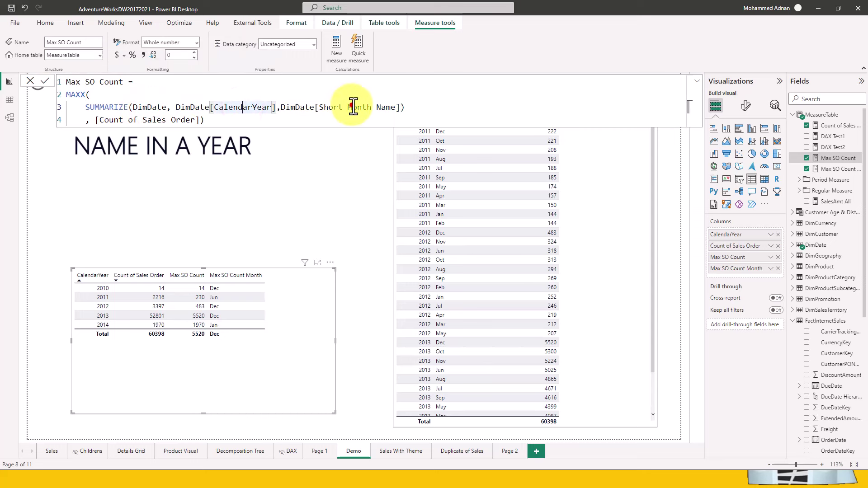
click(69, 95)
click(96, 95)
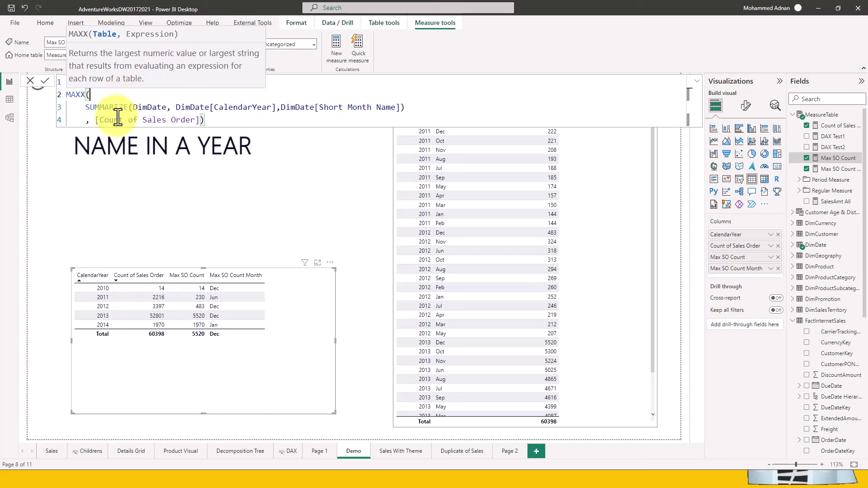
- Highlight the Count of Sales Order expression and SUMMARIZE grouping columns, then cancel the formula unchanged
drag(114, 120, 190, 121)
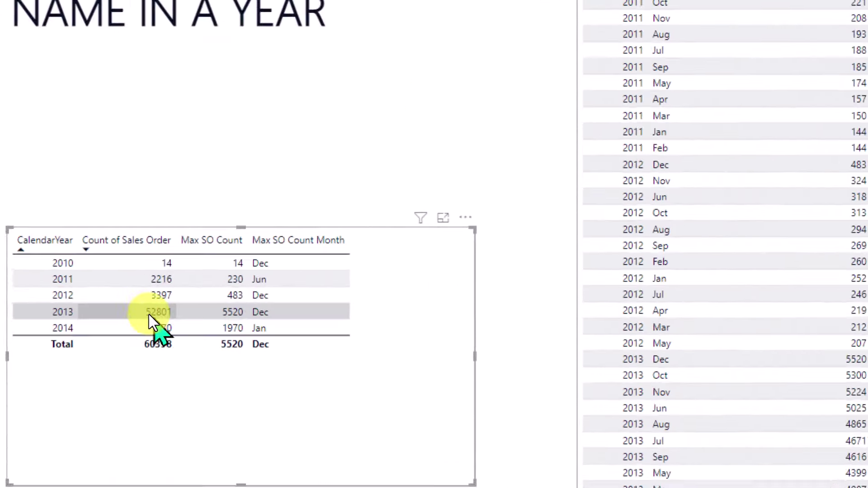
mouse_move(147, 289)
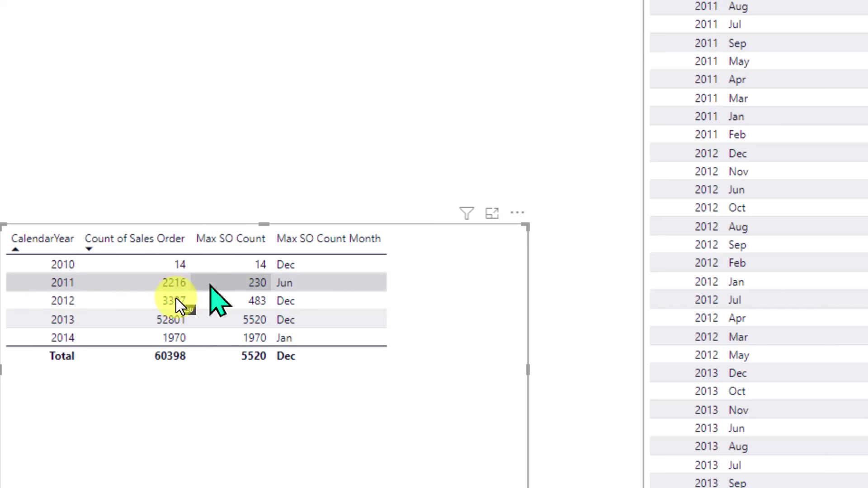
mouse_move(210, 286)
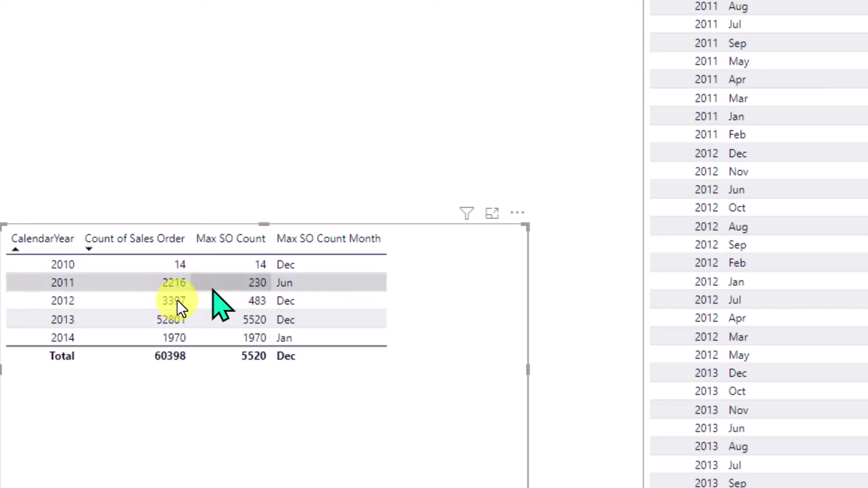
mouse_move(215, 304)
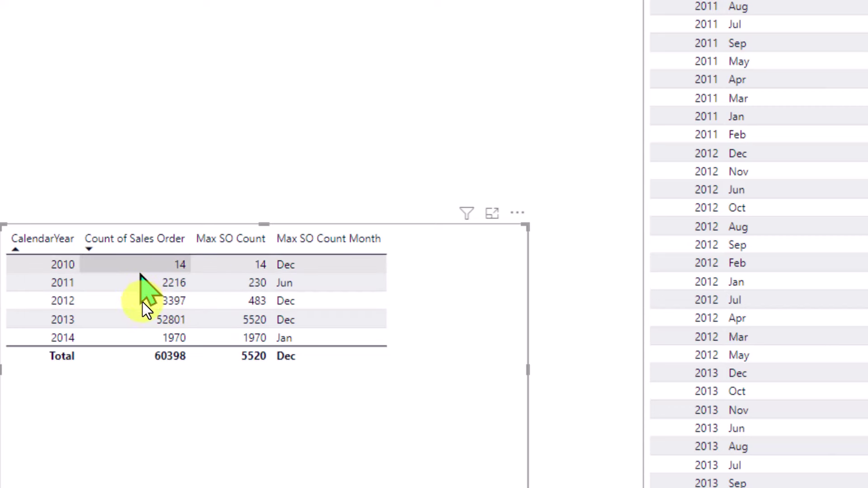
mouse_move(151, 358)
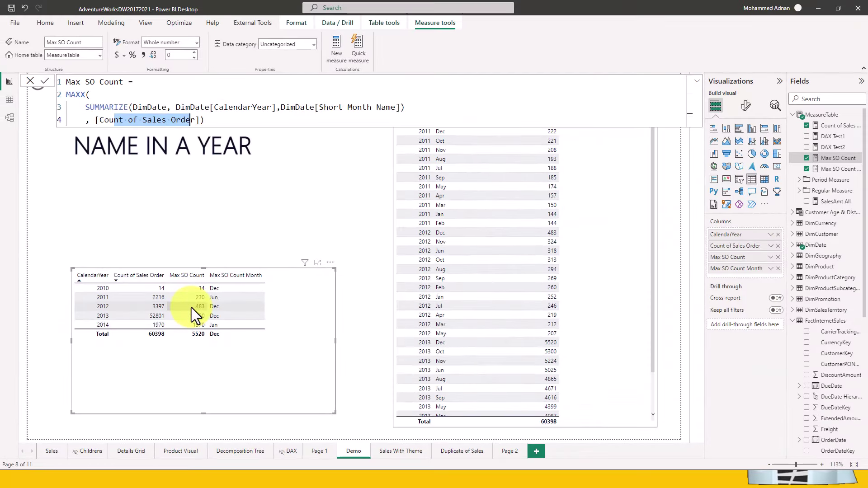
drag(126, 119, 114, 119)
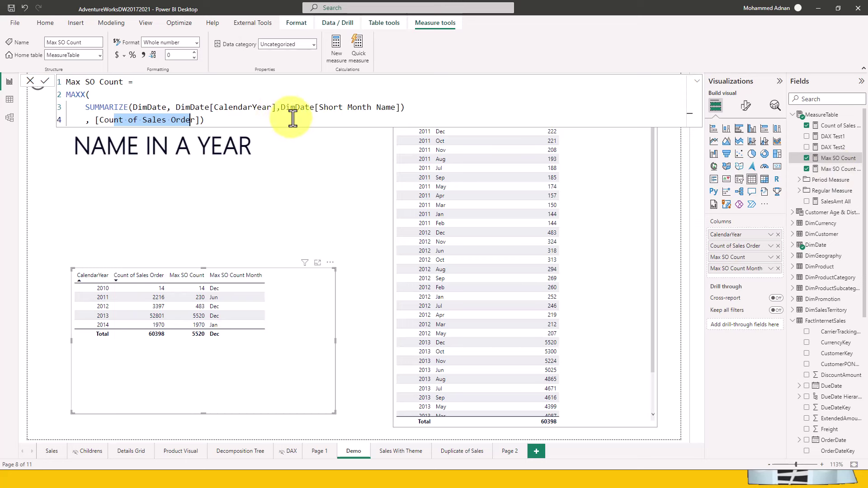
drag(84, 108, 412, 109)
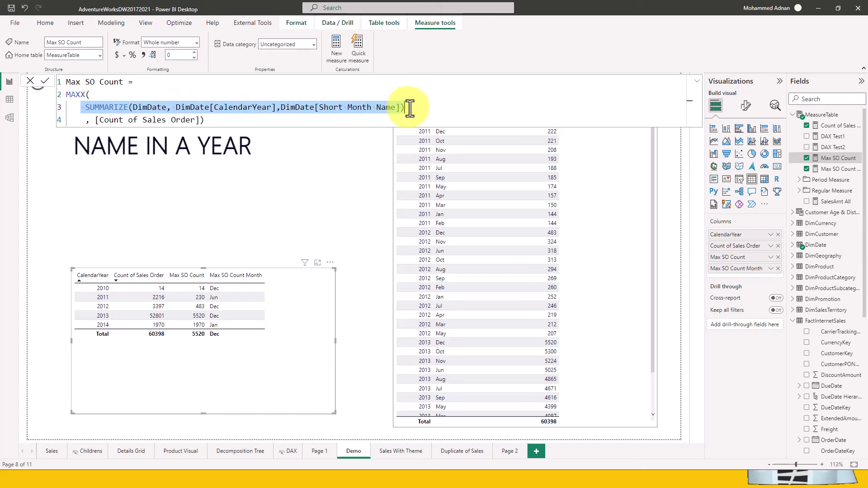
click(288, 95)
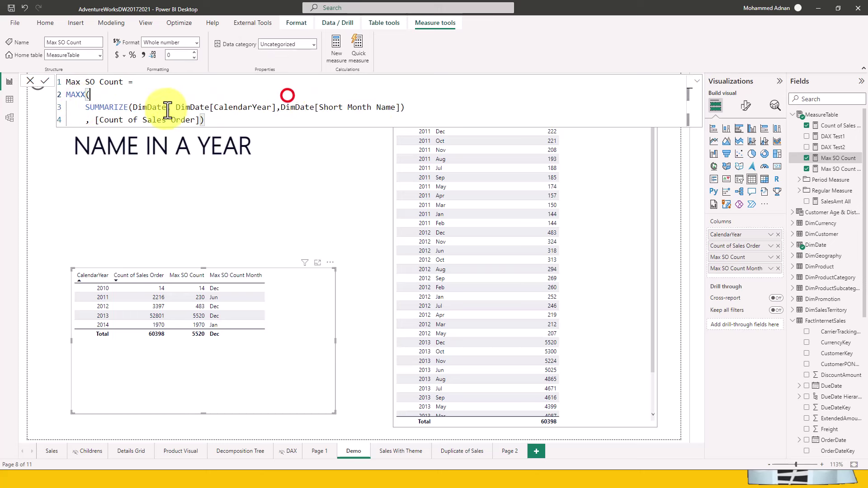
click(226, 108)
drag(338, 108, 371, 109)
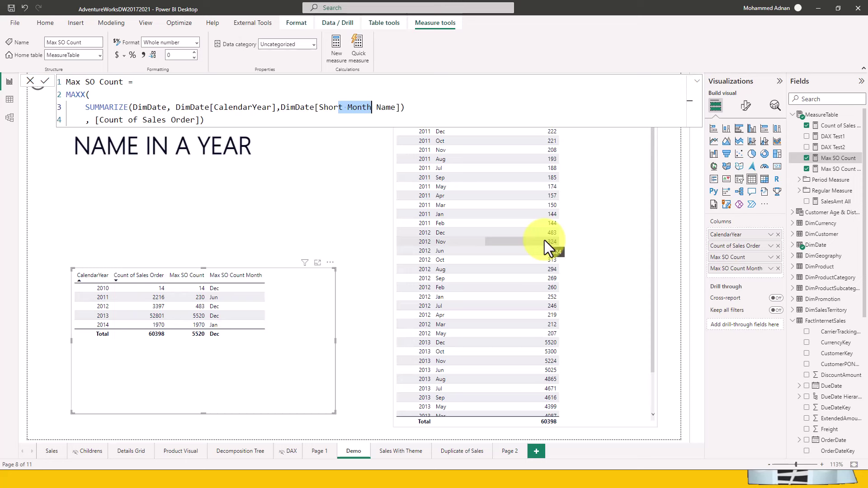
click(31, 83)
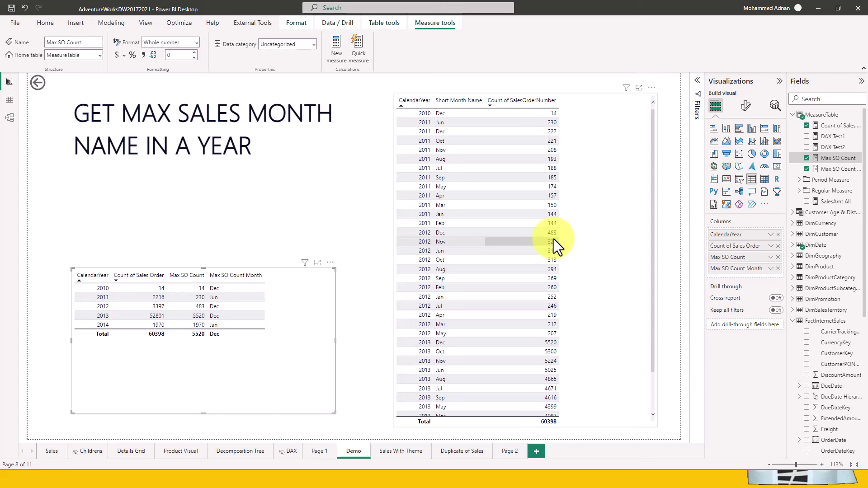
- Open Max SO Count Month and highlight SUMMARIZE's CalendarYear, MonthNumberOfYear, Short Month Name columns and TOPN(1
click(832, 168)
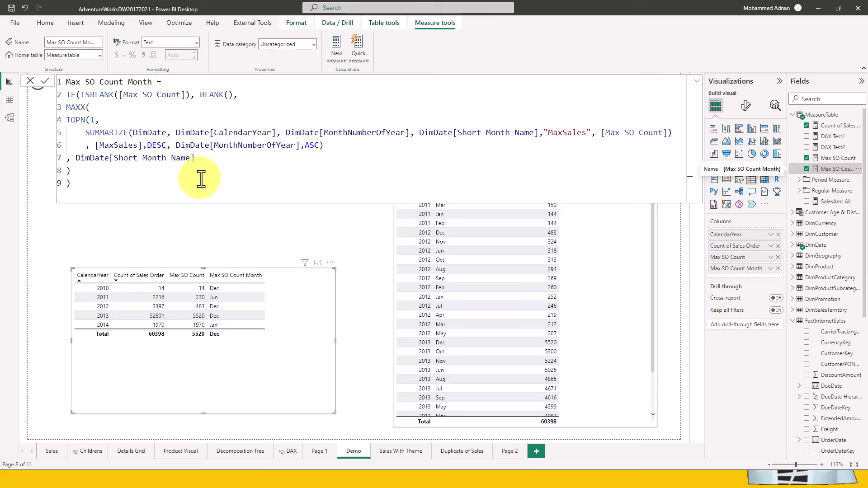
drag(84, 133, 128, 133)
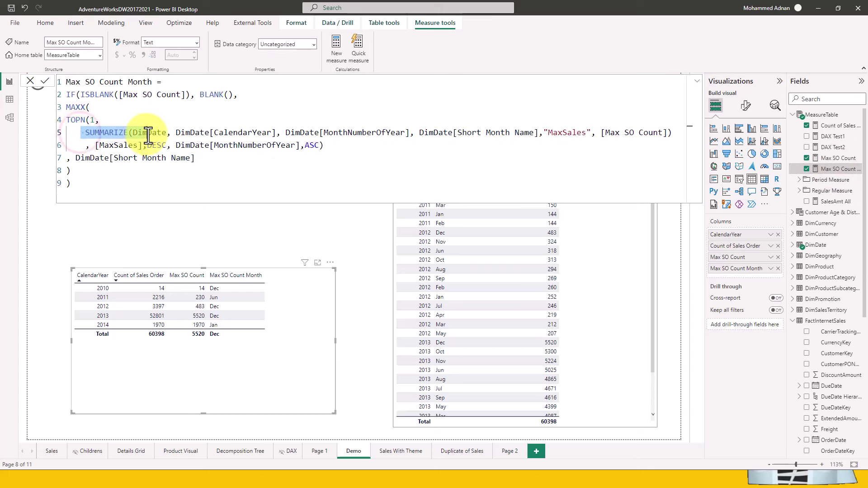
drag(224, 133, 253, 134)
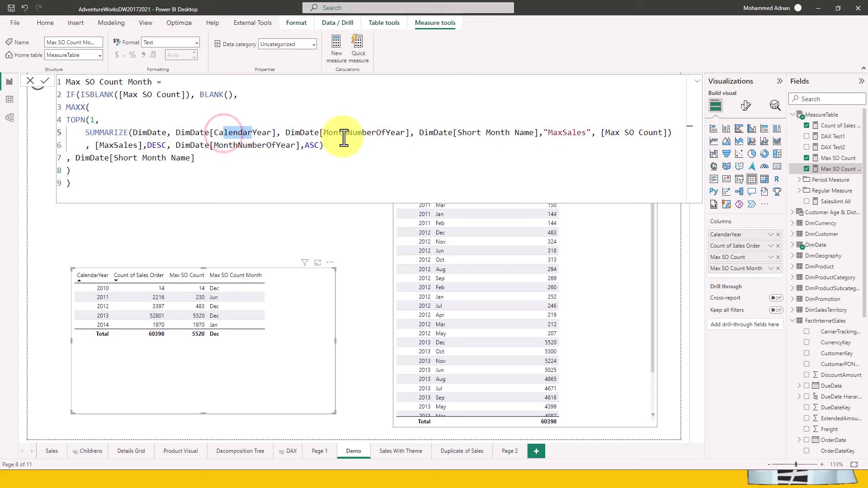
drag(333, 132, 388, 134)
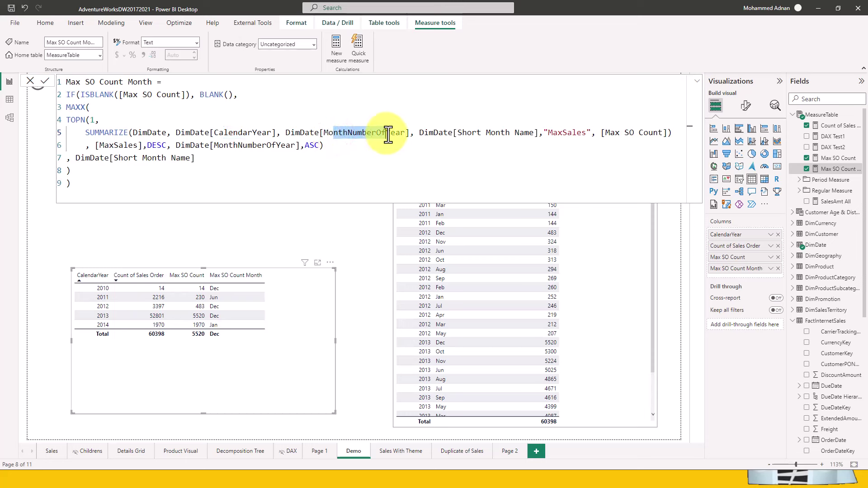
click(458, 132)
drag(473, 133, 669, 135)
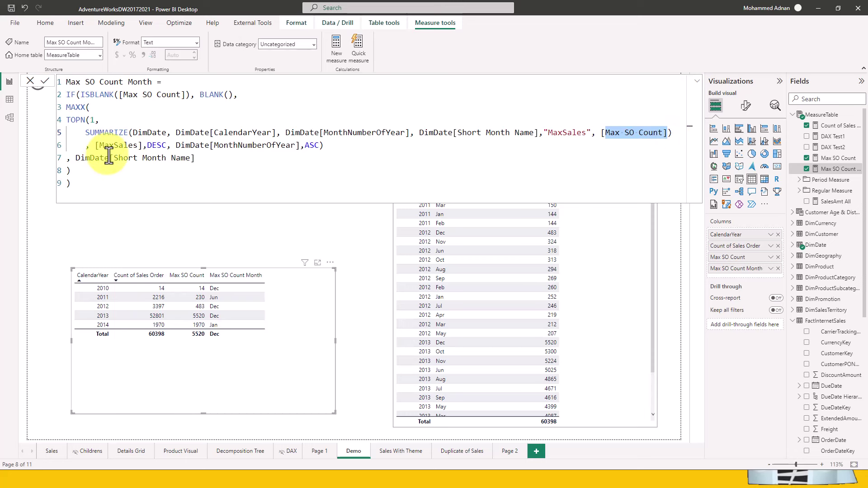
drag(67, 120, 95, 120)
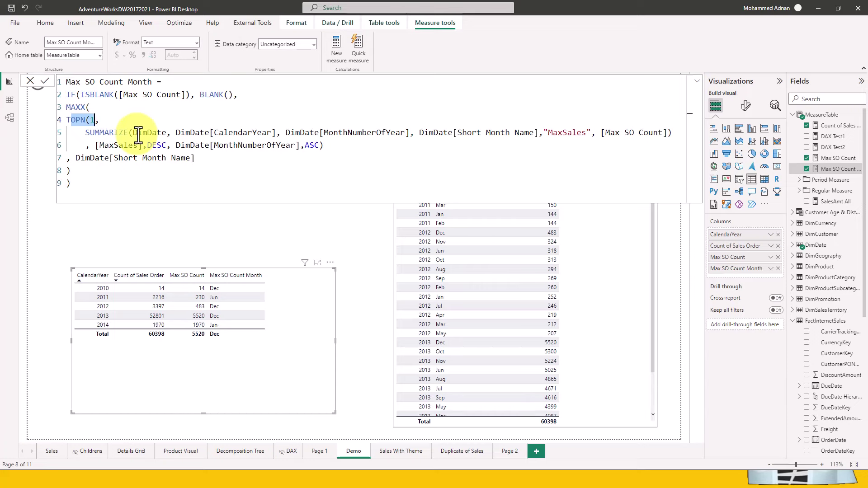
- Read and mark TOPN's description on DAX Guide, then return to Power BI Desktop
key(alt+Tab)
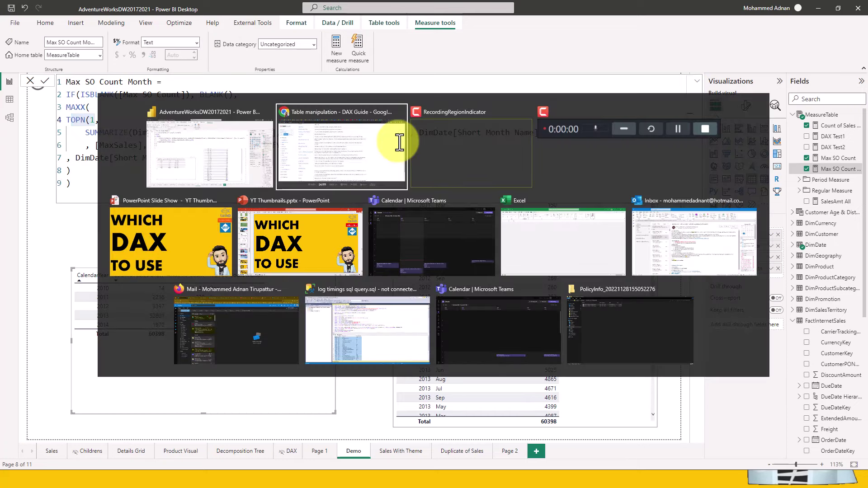
scroll(290, 232, down, 3)
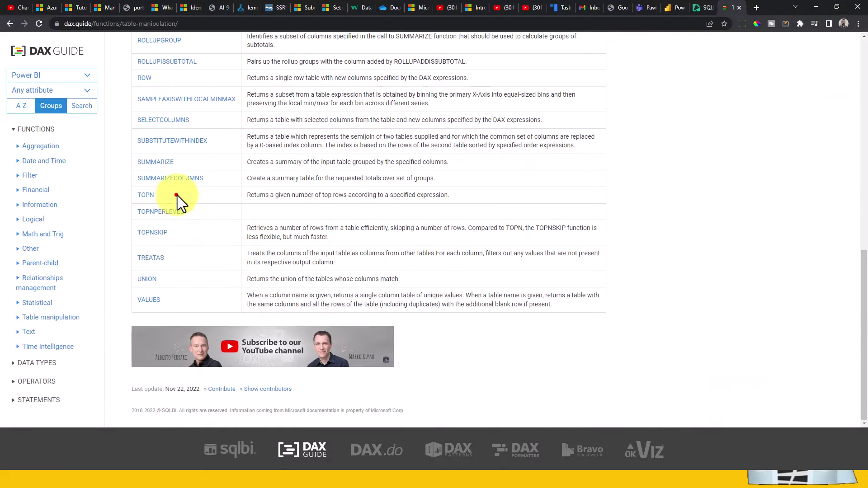
drag(177, 195, 463, 197)
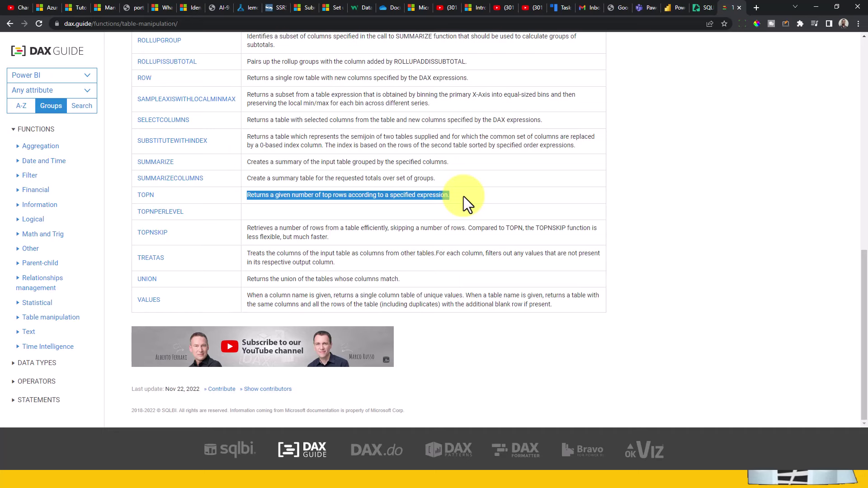
key(alt+Tab)
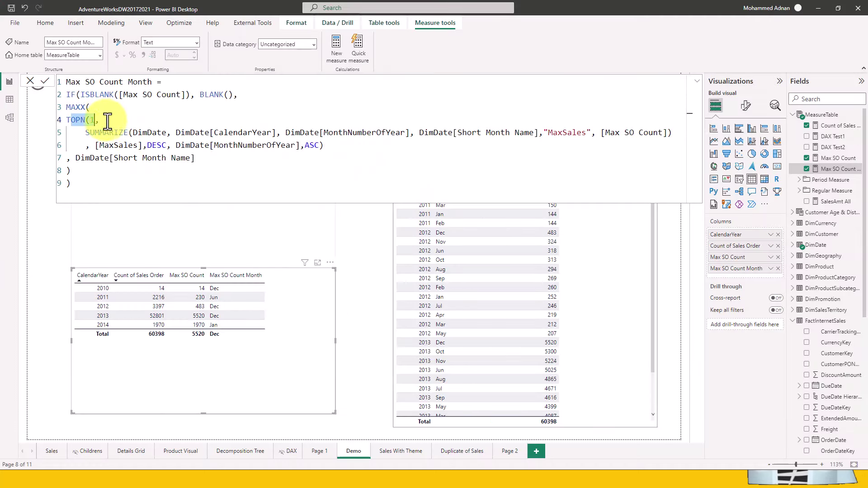
- Point out TOPN's [MaxSales] DESC ordering and MonthNumberOfYear tie-breaker in the formula
click(104, 120)
drag(96, 145, 145, 145)
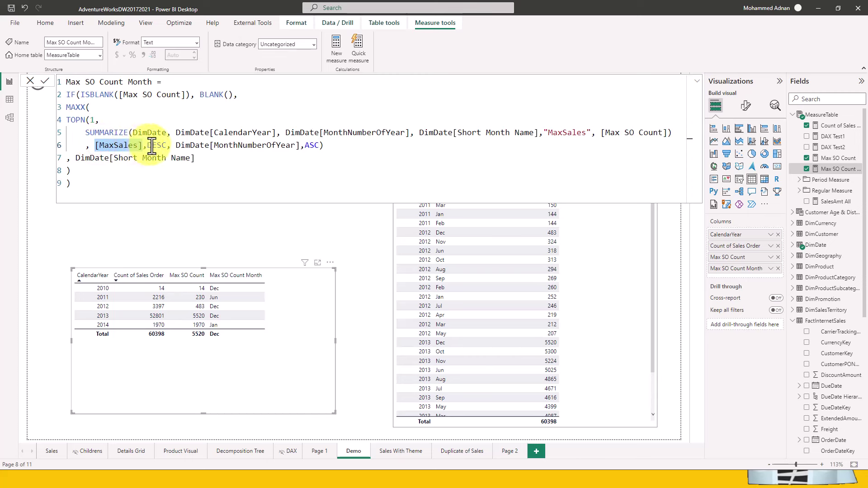
double_click(158, 145)
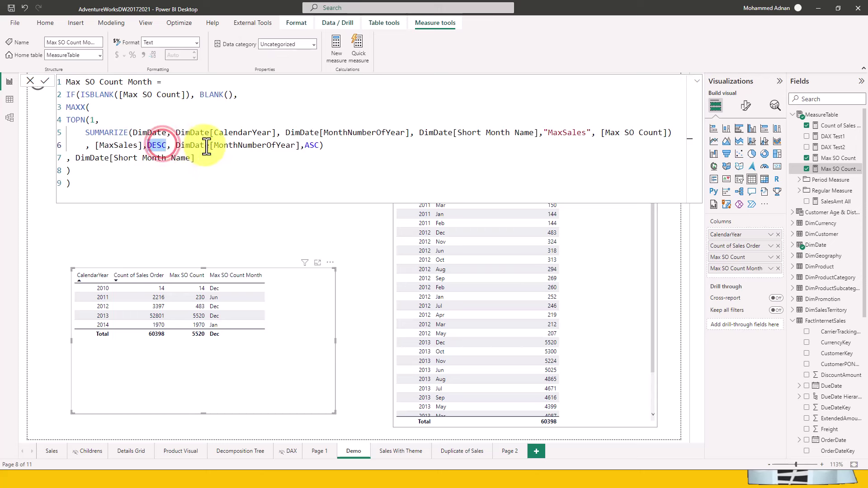
drag(210, 146, 294, 146)
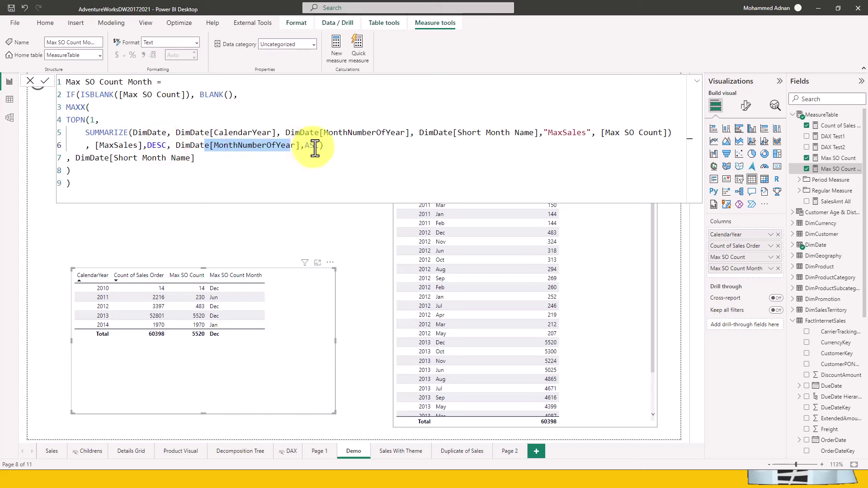
click(328, 133)
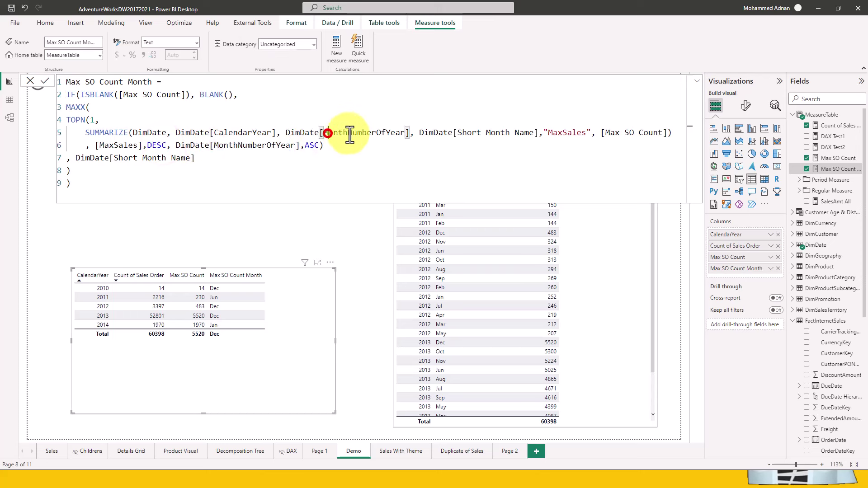
drag(349, 135, 396, 133)
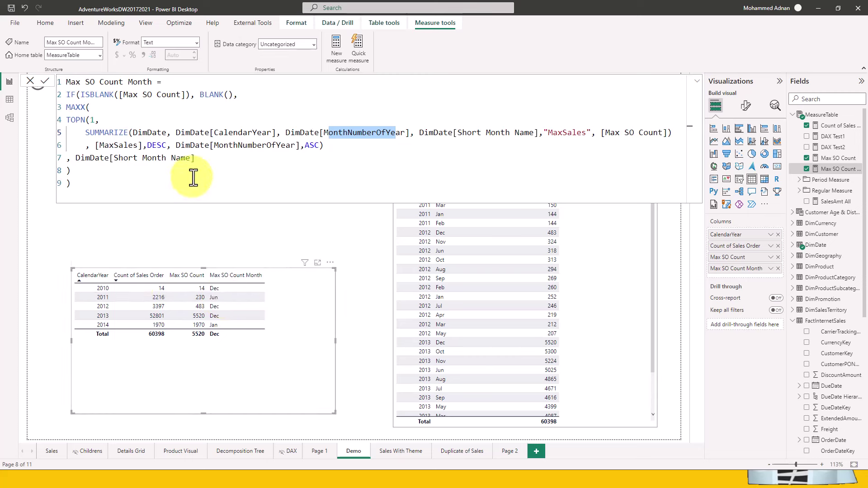
- Enter 1 as TOPN's row count so only the top month is returned
click(304, 145)
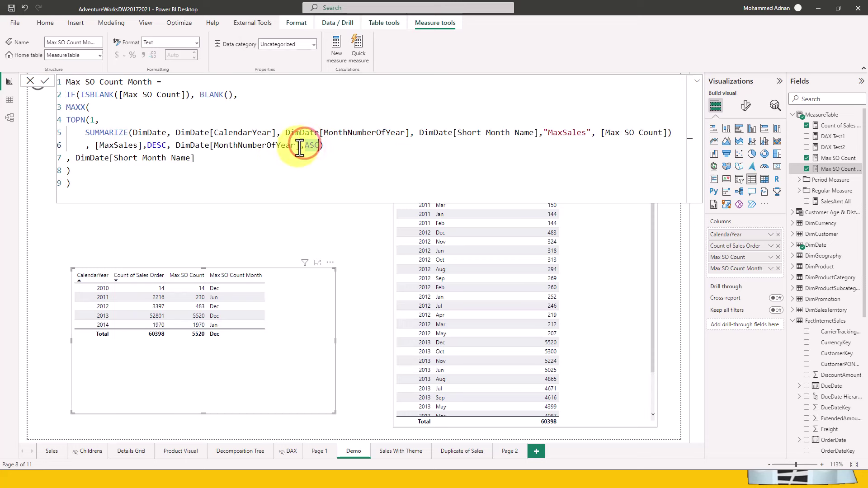
drag(115, 145, 137, 145)
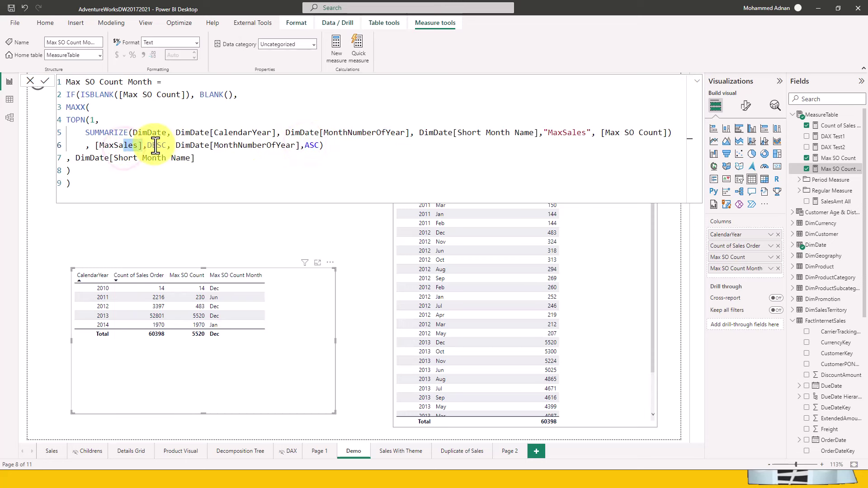
double_click(158, 144)
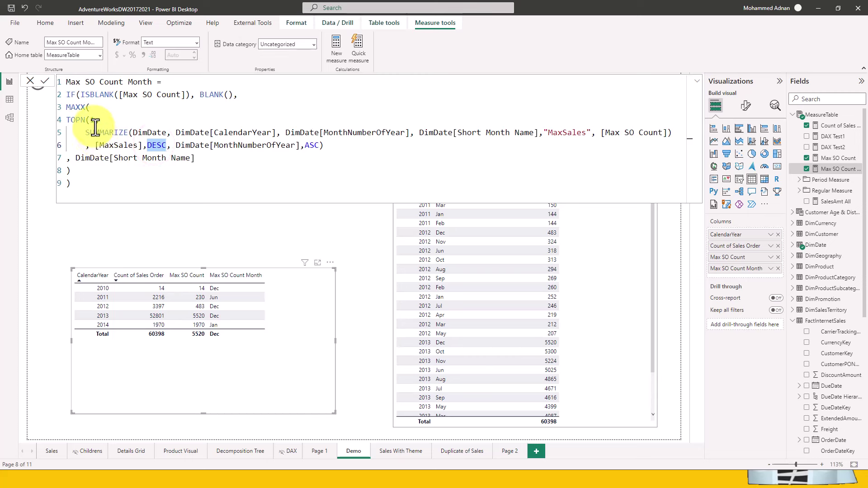
click(69, 107)
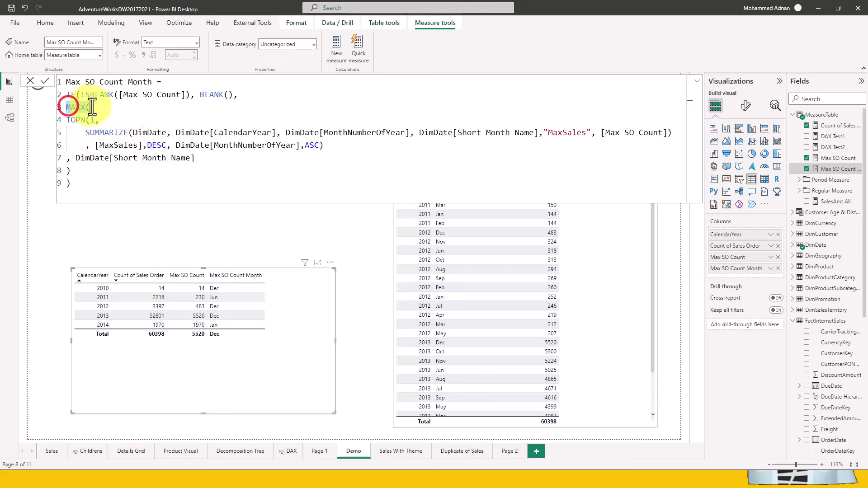
click(91, 120)
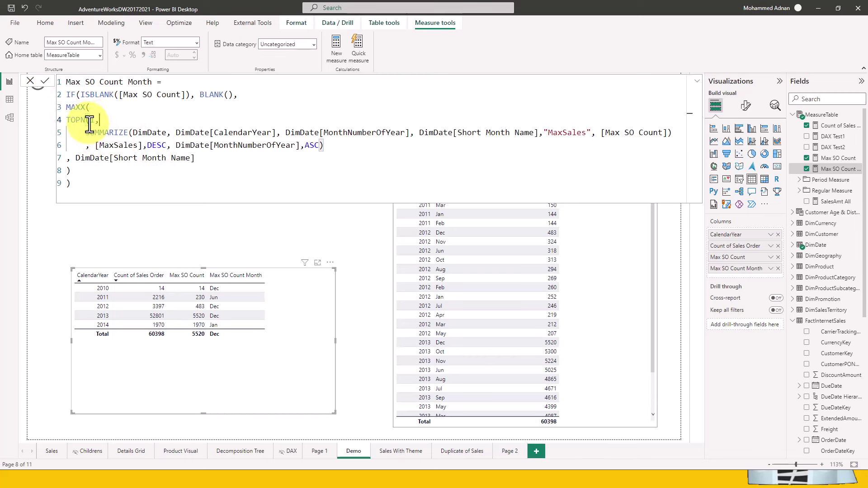
text(1)
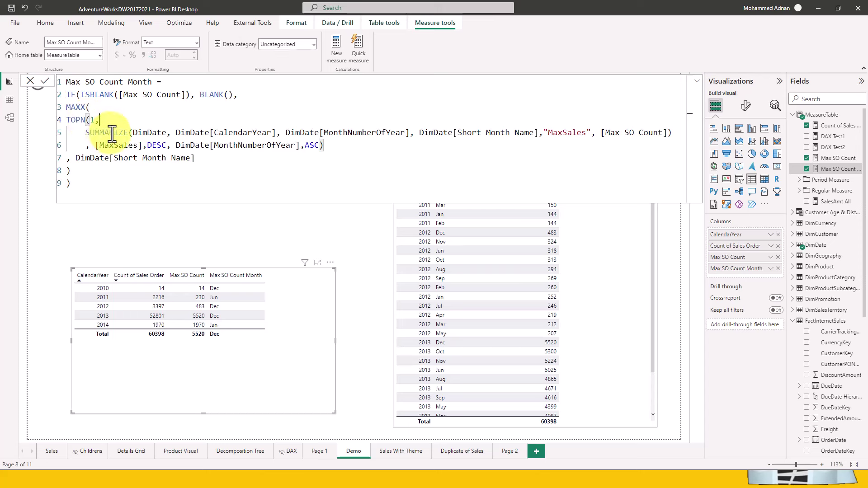
click(89, 107)
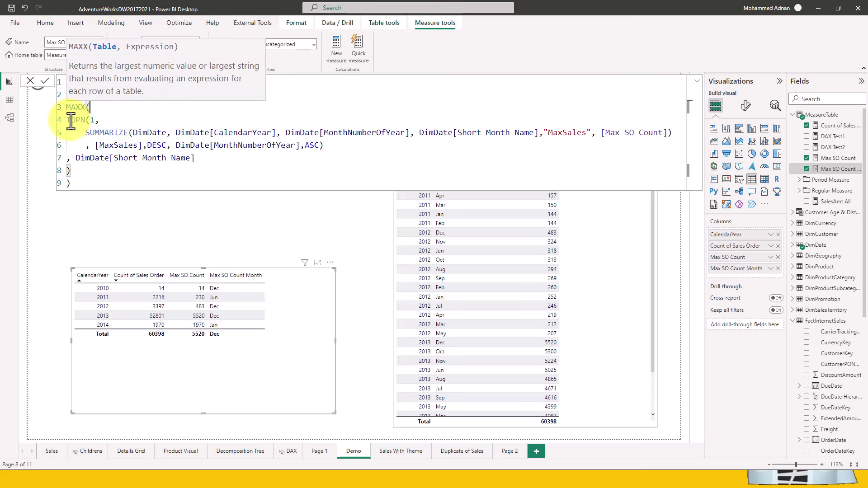
- Highlight the TOPN expression and the IF(ISBLANK([Max SO Count]), BLANK() wrapper, then expand the editor
drag(68, 120, 181, 159)
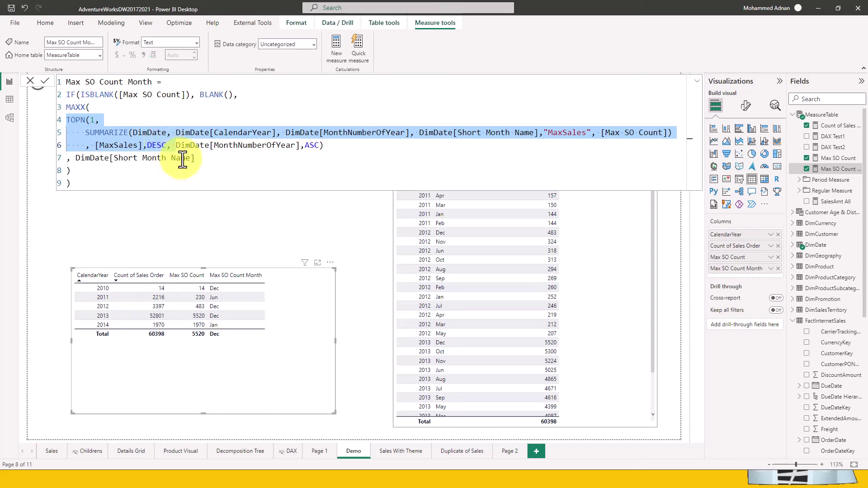
click(164, 161)
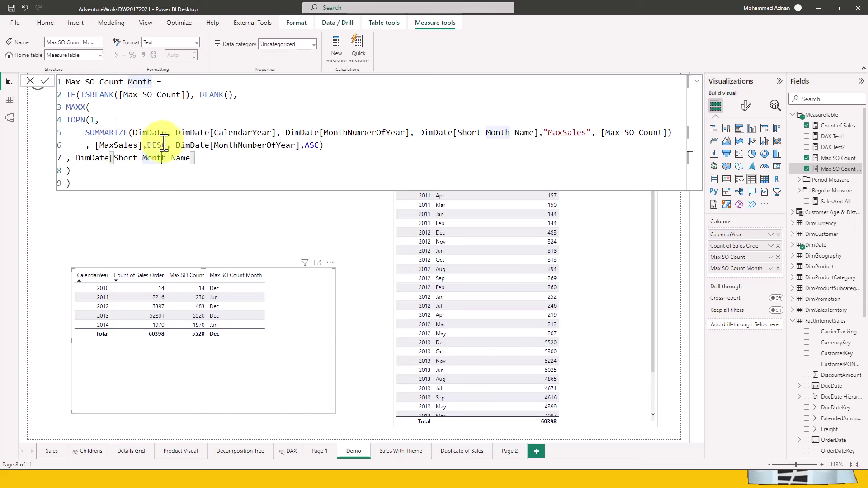
click(72, 96)
drag(73, 96, 153, 96)
click(157, 95)
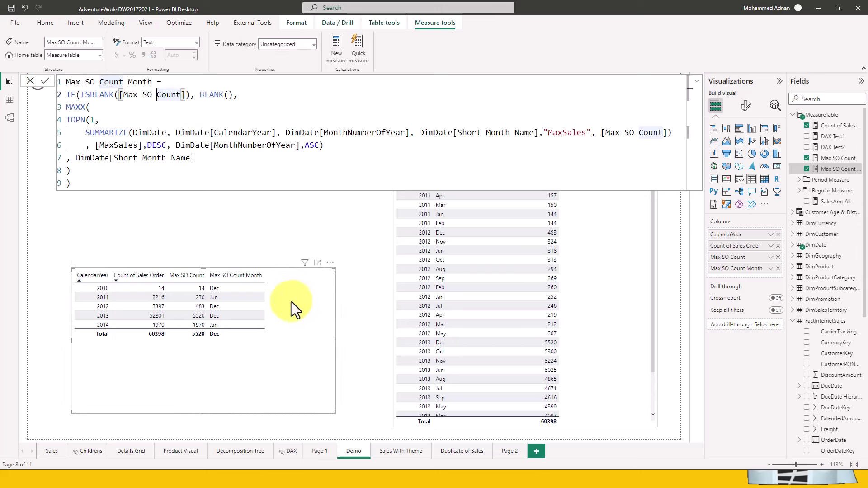
click(198, 96)
drag(212, 96, 239, 96)
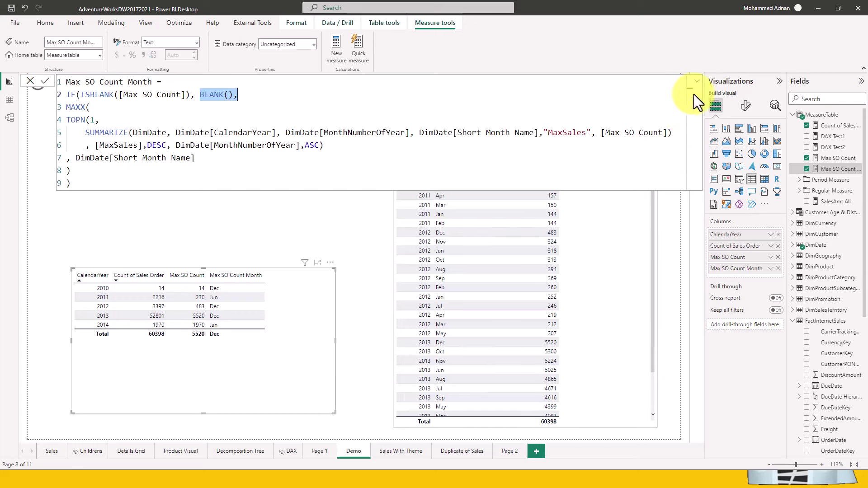
click(697, 81)
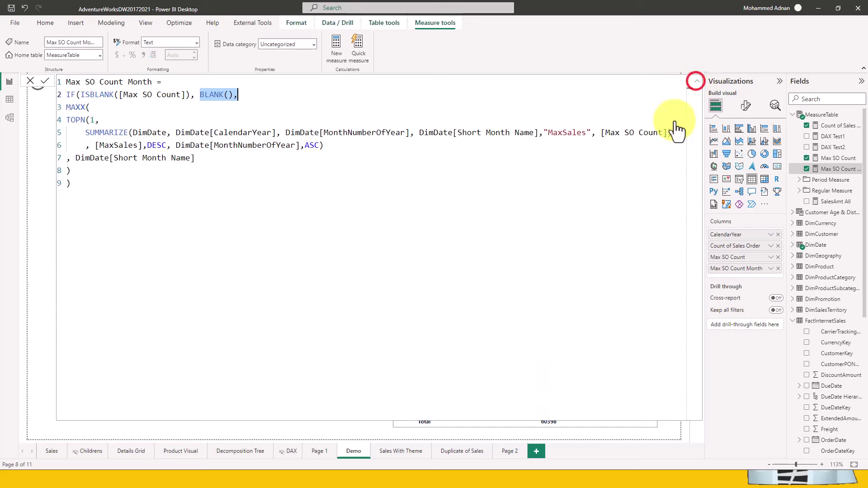
- Collapse and re-expand the formula bar to show all 9 lines, then highlight the ISBLANK( check on line 2
click(697, 81)
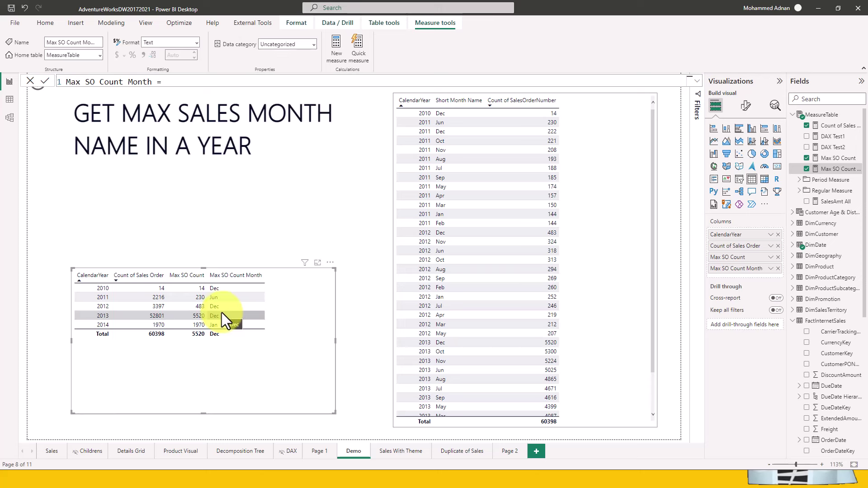
click(697, 81)
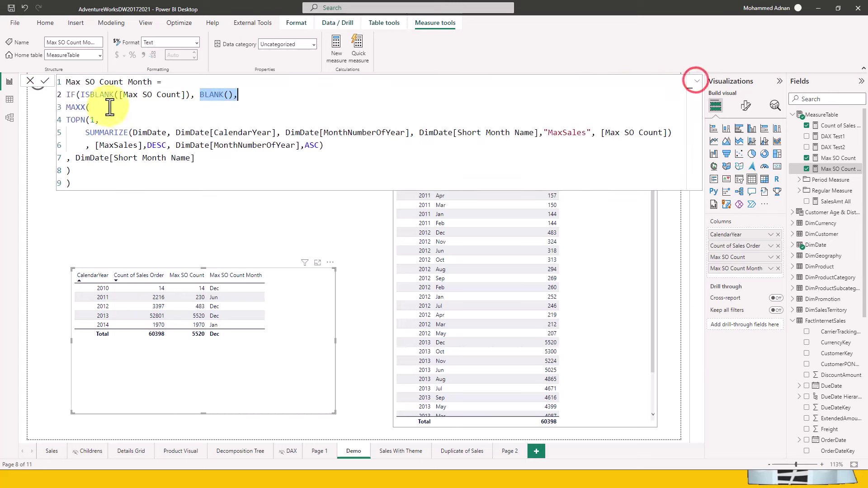
drag(80, 95, 237, 94)
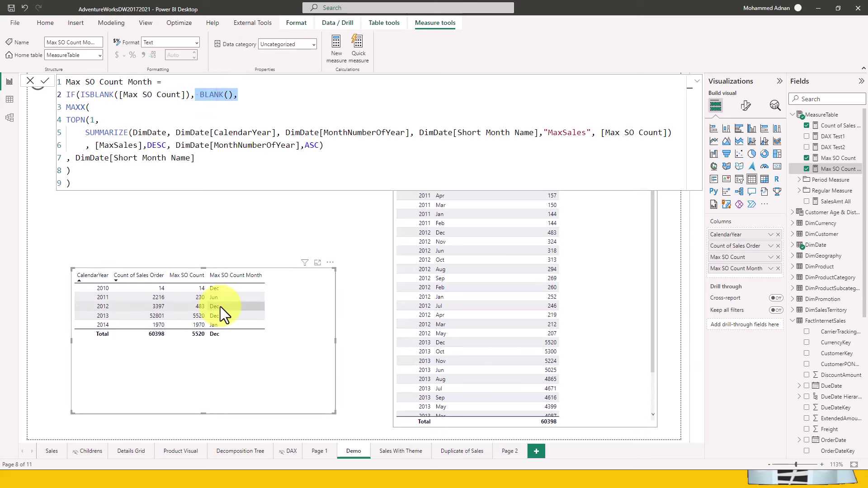
- Enlarge the formula editor over the report canvas, then switch to the DAX Guide page in Chrome
click(697, 82)
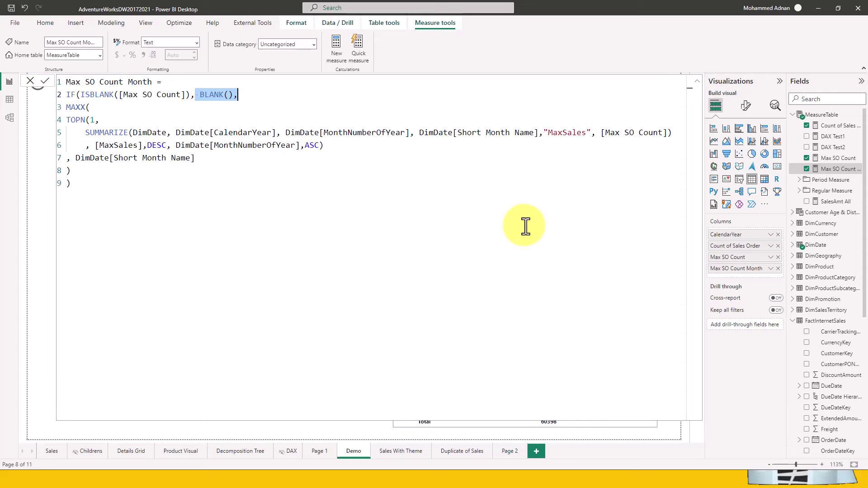
key(alt+Tab)
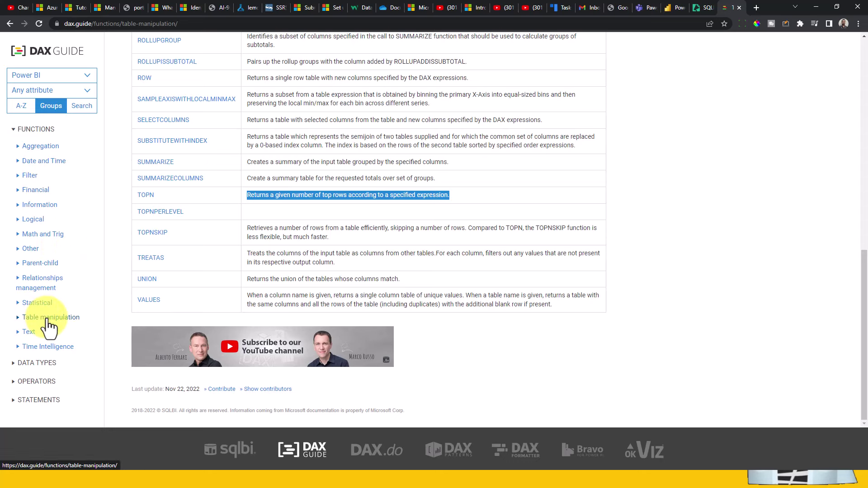
- Review DAX Guide's Logical Functions list, then return to the Max SO Count Month measure in Power BI
click(39, 219)
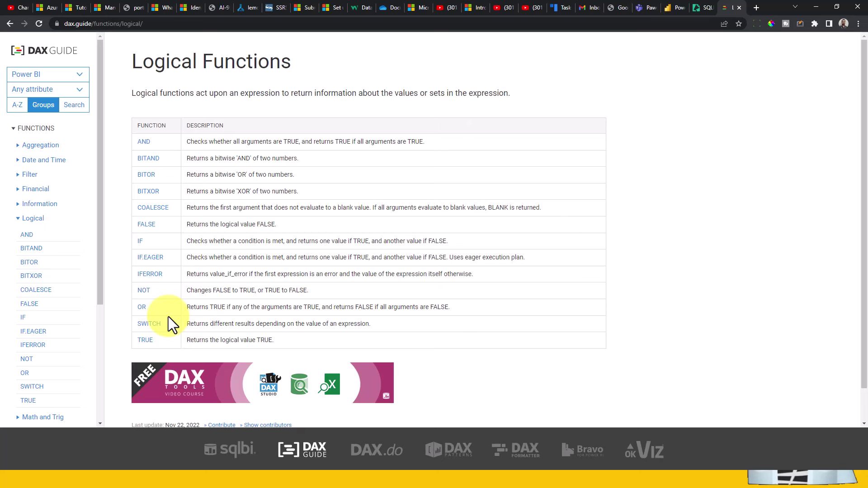
key(alt+Tab)
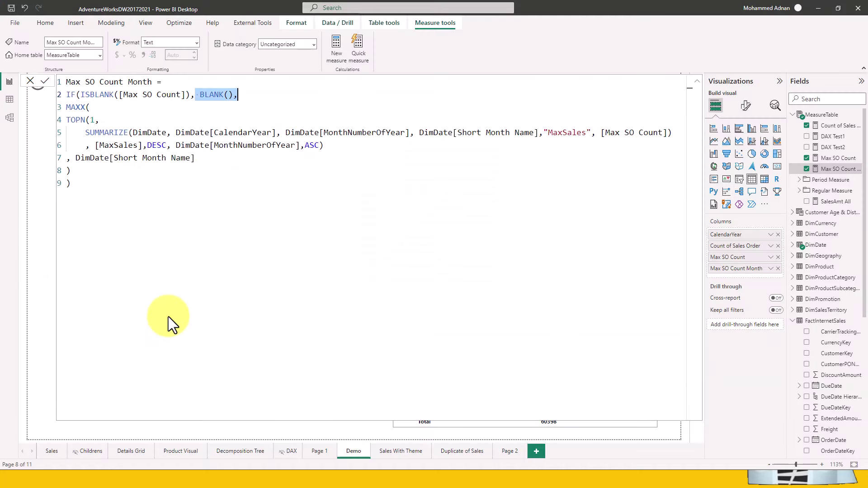